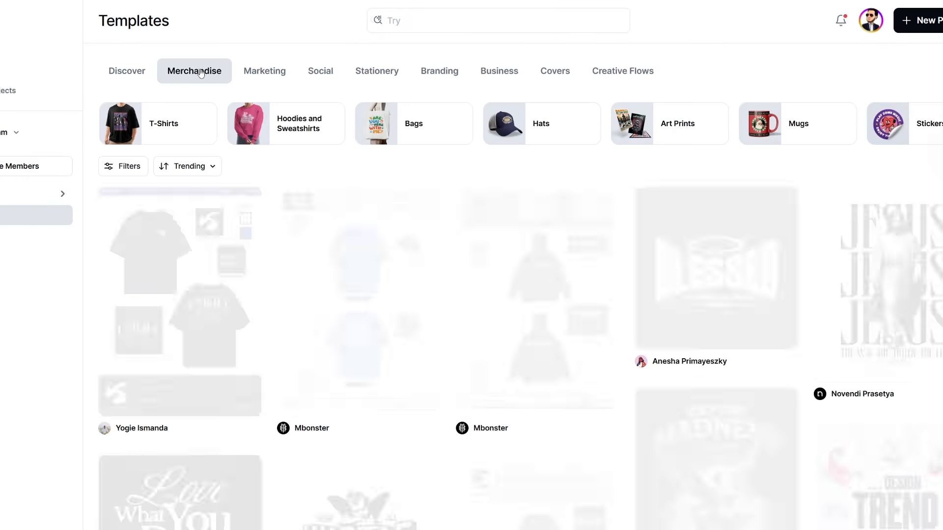
Step: Browse the trending Merchandise templates for shirt design ideas
{"action": "scroll", "coordinate": [520, 286], "scroll_direction": "down", "scroll_amount": 5}
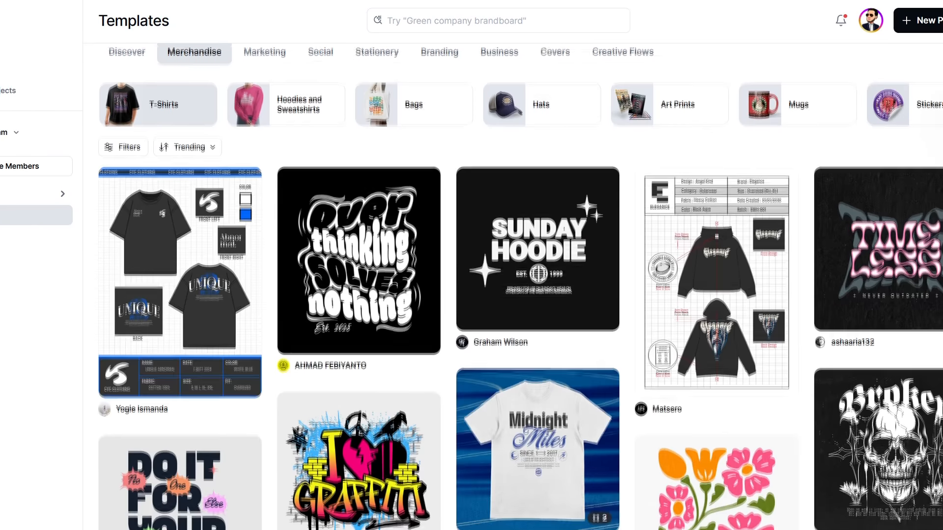
{"action": "scroll", "coordinate": [520, 286], "scroll_direction": "down", "scroll_amount": 7}
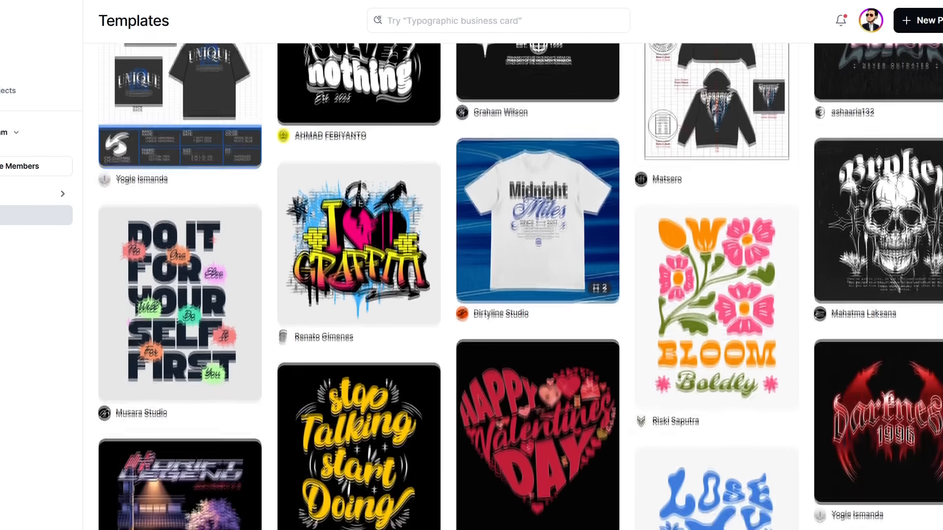
{"action": "scroll", "coordinate": [520, 286], "scroll_direction": "down", "scroll_amount": 8}
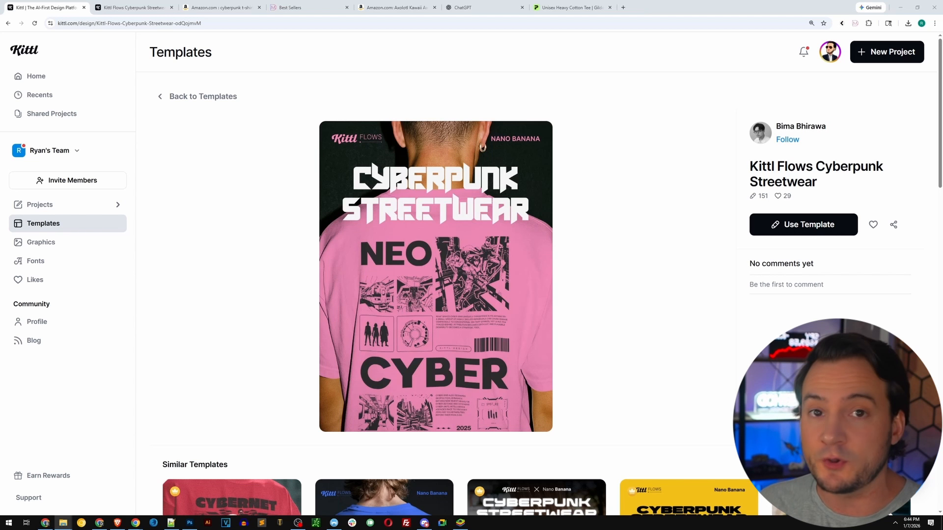
Step: Switch to the Kittl Flows Cyberpunk Streetwear project and examine its two shirt designs and the connected mockup
{"action": "left_click", "coordinate": [132, 8]}
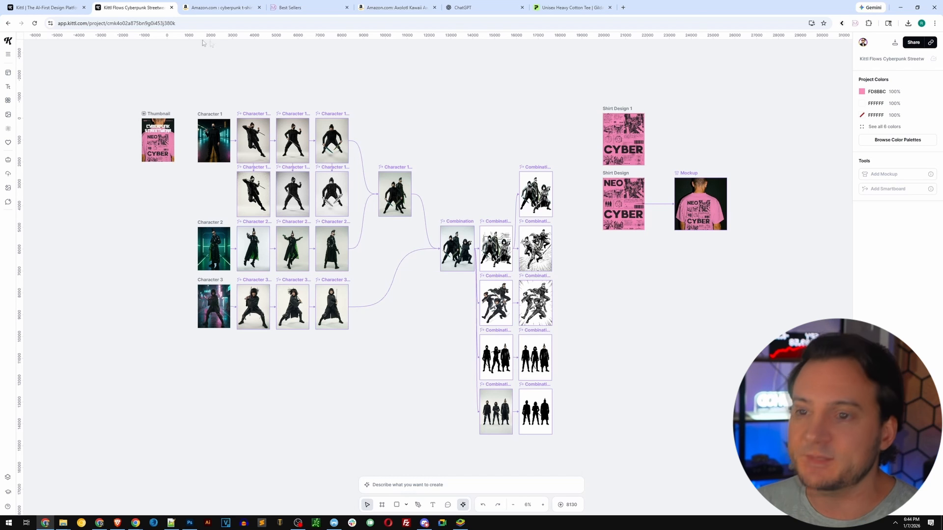
{"action": "scroll", "coordinate": [643, 139], "scroll_direction": "up", "scroll_amount": 10}
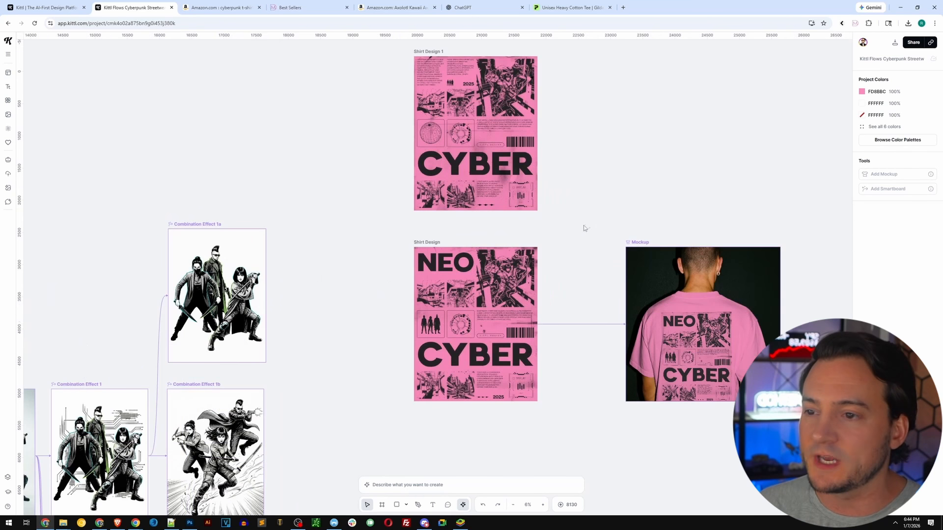
{"action": "scroll", "coordinate": [590, 186], "scroll_direction": "up", "scroll_amount": 2}
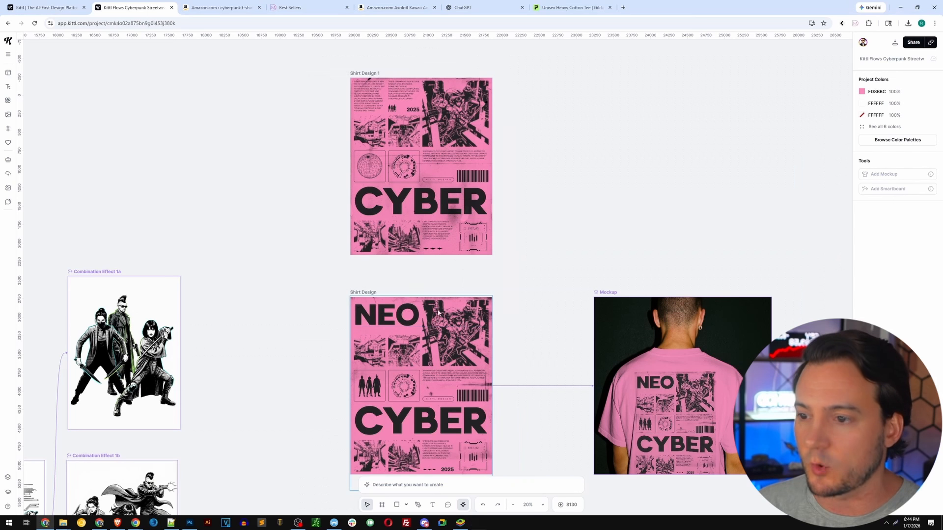
{"action": "left_click_drag", "start_coordinate": [524, 240], "coordinate": [384, 139]}
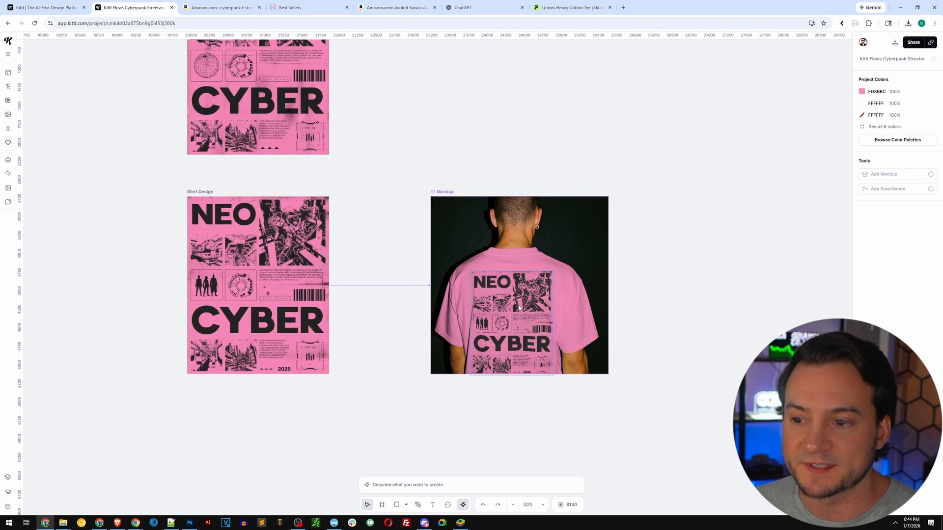
{"action": "left_click_drag", "start_coordinate": [396, 161], "coordinate": [484, 259]}
Step: Check the CYBER shirt preview in Printify, then return to the Kittl project and view the whole character flow
{"action": "left_click", "coordinate": [560, 11]}
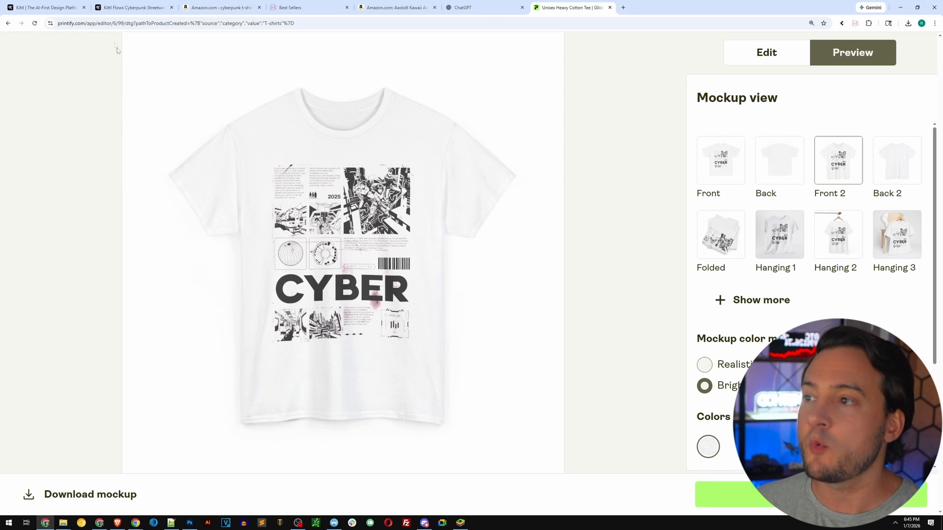
{"action": "left_click", "coordinate": [113, 8]}
{"action": "scroll", "coordinate": [463, 216], "scroll_direction": "down", "scroll_amount": 10}
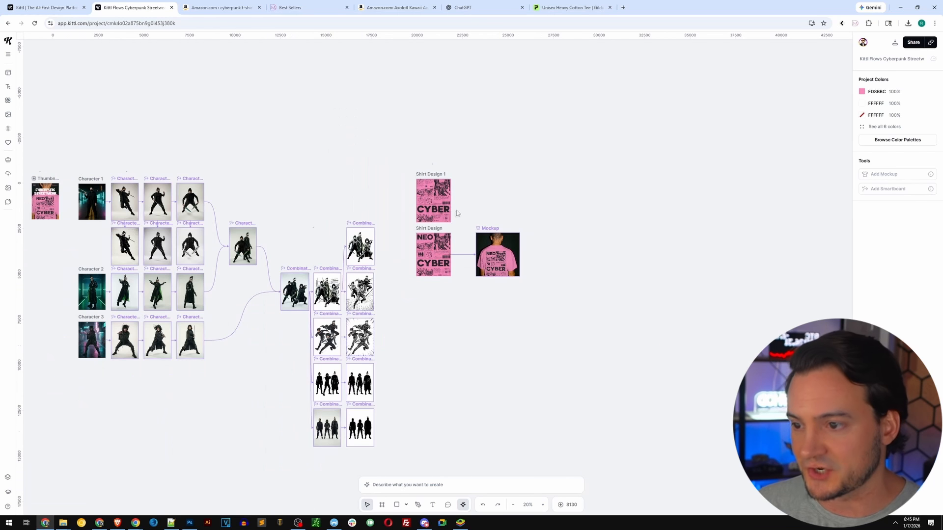
{"action": "left_click_drag", "start_coordinate": [356, 203], "coordinate": [485, 194]}
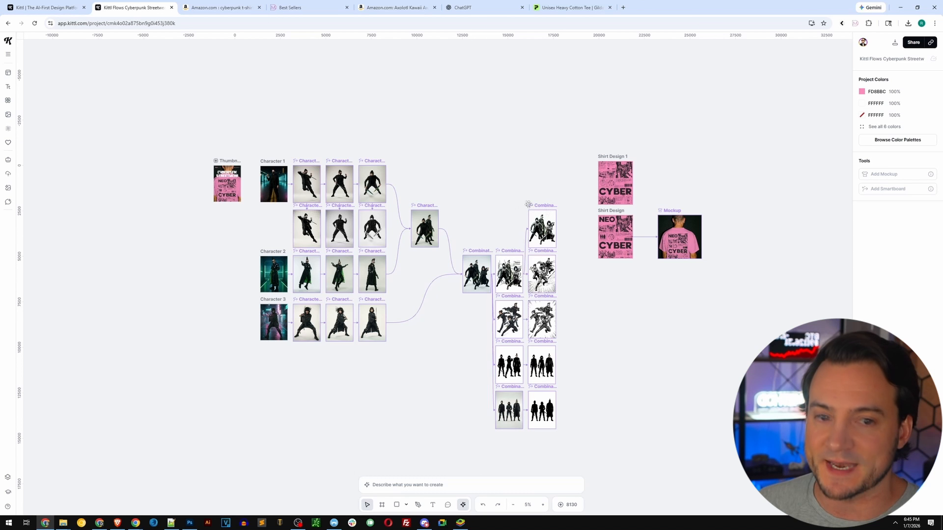
Step: Switch to Merch Dominator and look through the Best Sellers shirts for a niche and design style to use
{"action": "left_click", "coordinate": [291, 9]}
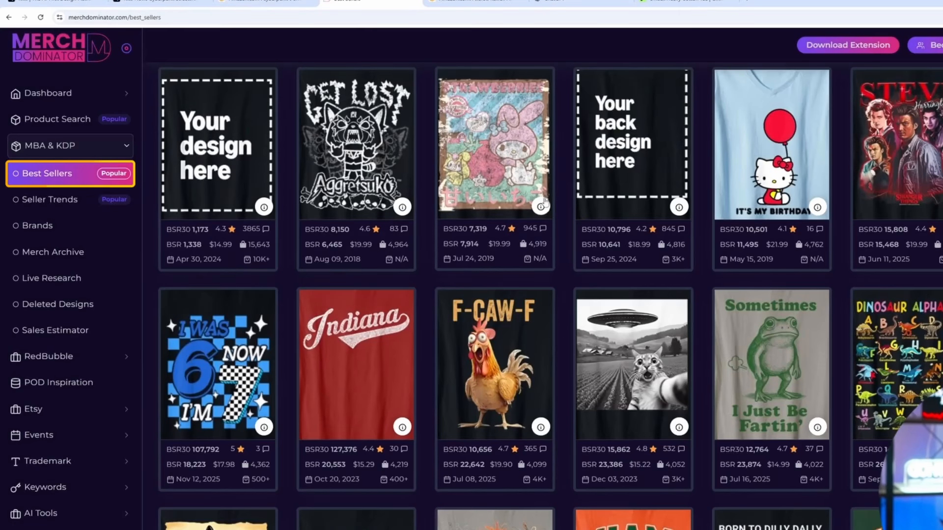
{"action": "scroll", "coordinate": [576, 253], "scroll_direction": "down", "scroll_amount": 8}
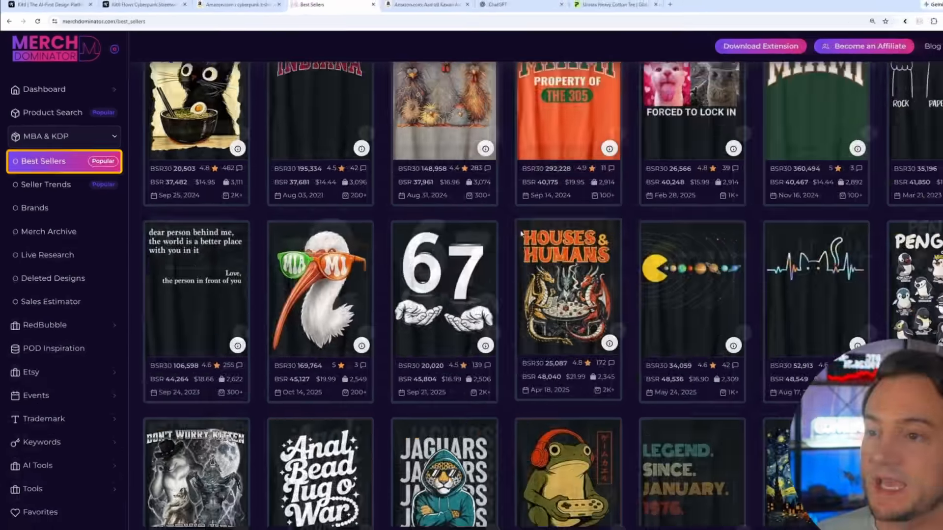
{"action": "scroll", "coordinate": [511, 234], "scroll_direction": "up", "scroll_amount": 7}
{"action": "scroll", "coordinate": [499, 234], "scroll_direction": "down", "scroll_amount": 1}
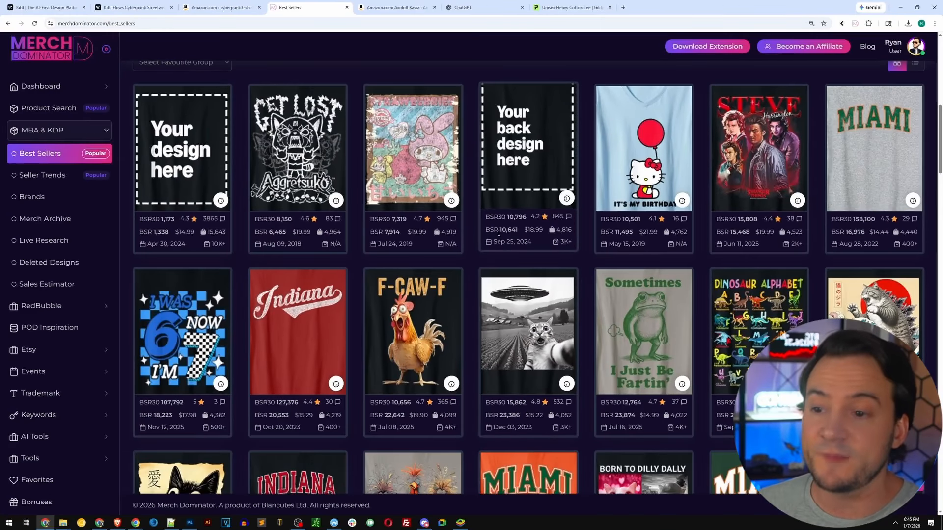
{"action": "scroll", "coordinate": [498, 233], "scroll_direction": "down", "scroll_amount": 1}
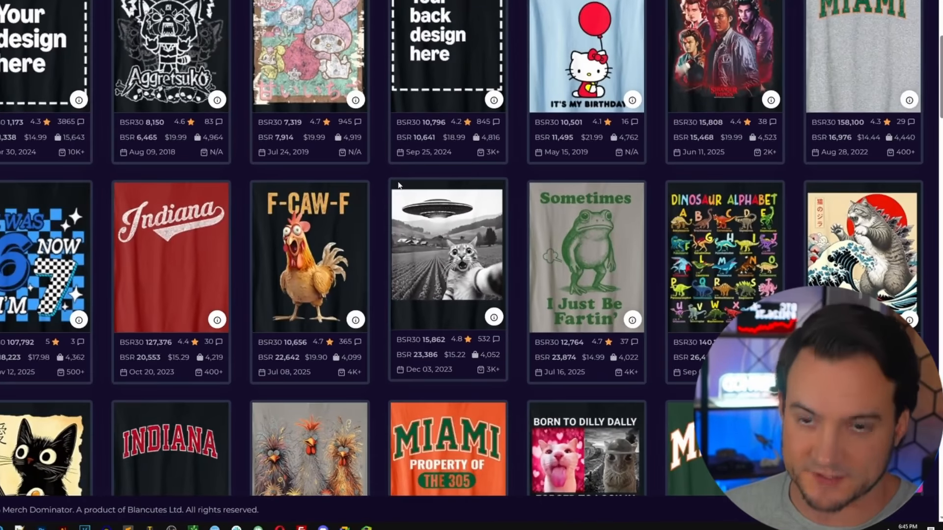
{"action": "scroll", "coordinate": [366, 196], "scroll_direction": "down", "scroll_amount": 1}
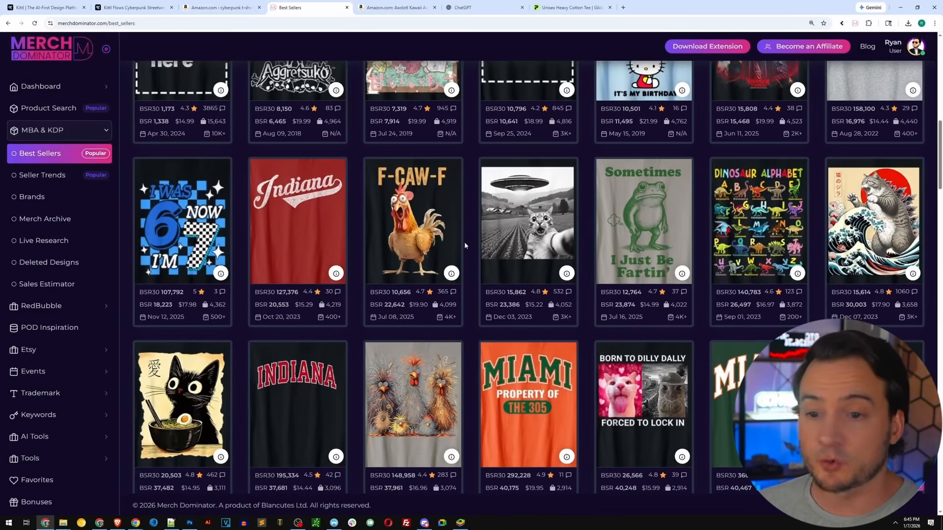
{"action": "scroll", "coordinate": [464, 245], "scroll_direction": "down", "scroll_amount": 1}
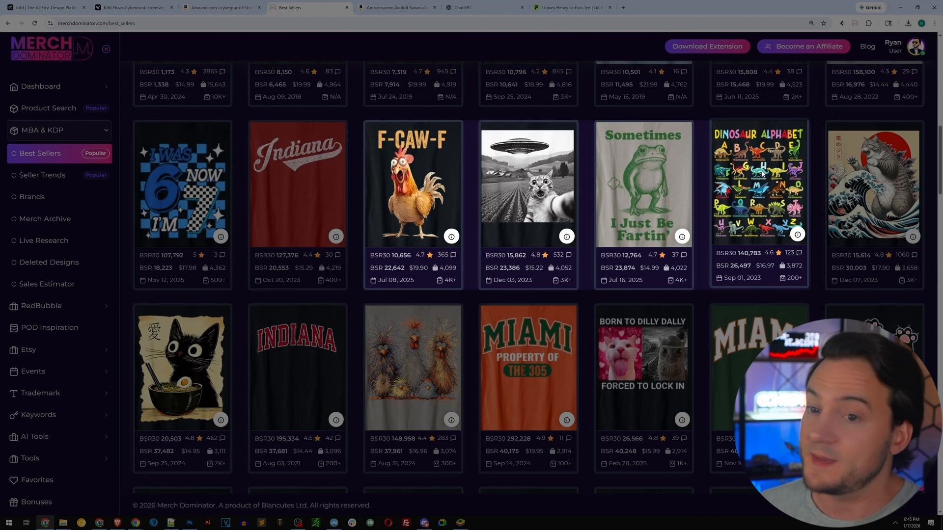
{"action": "scroll", "coordinate": [687, 176], "scroll_direction": "down", "scroll_amount": 1}
{"action": "scroll", "coordinate": [526, 183], "scroll_direction": "down", "scroll_amount": 2}
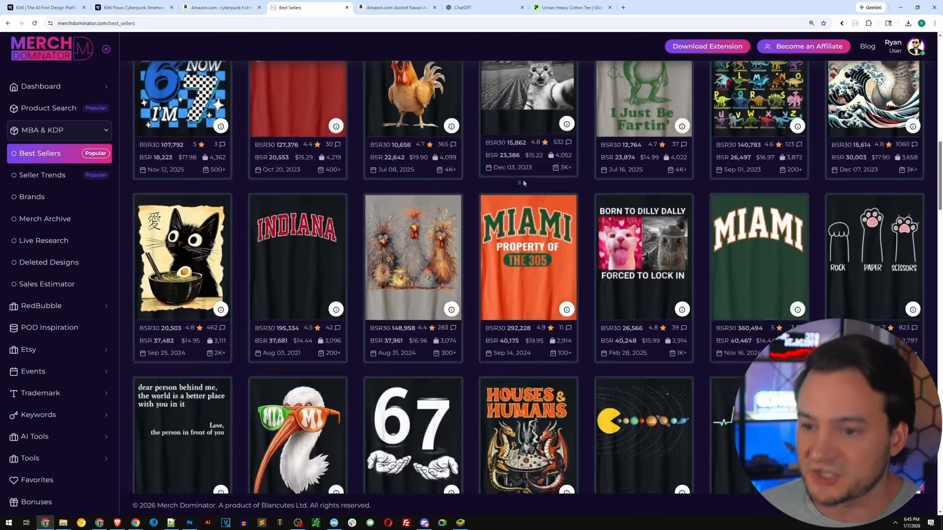
{"action": "scroll", "coordinate": [525, 183], "scroll_direction": "down", "scroll_amount": 1}
{"action": "scroll", "coordinate": [538, 188], "scroll_direction": "down", "scroll_amount": 1}
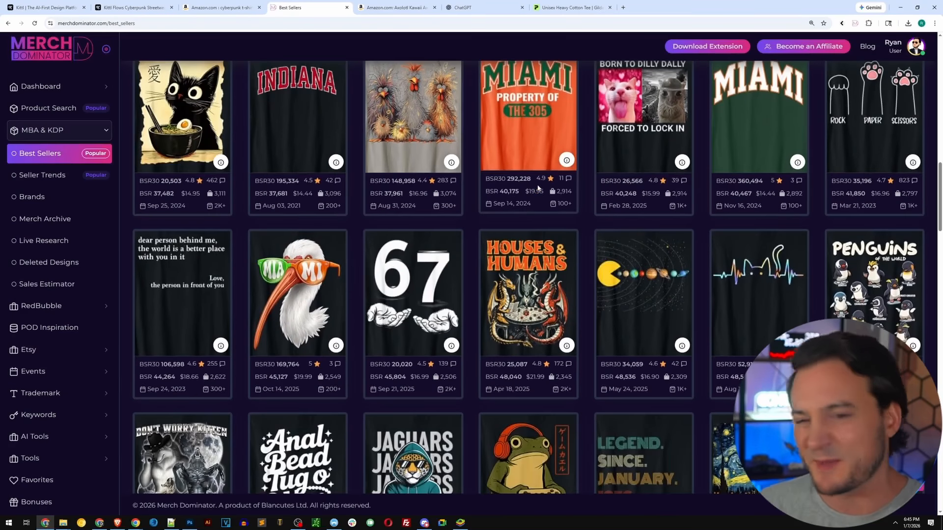
{"action": "scroll", "coordinate": [539, 188], "scroll_direction": "down", "scroll_amount": 2}
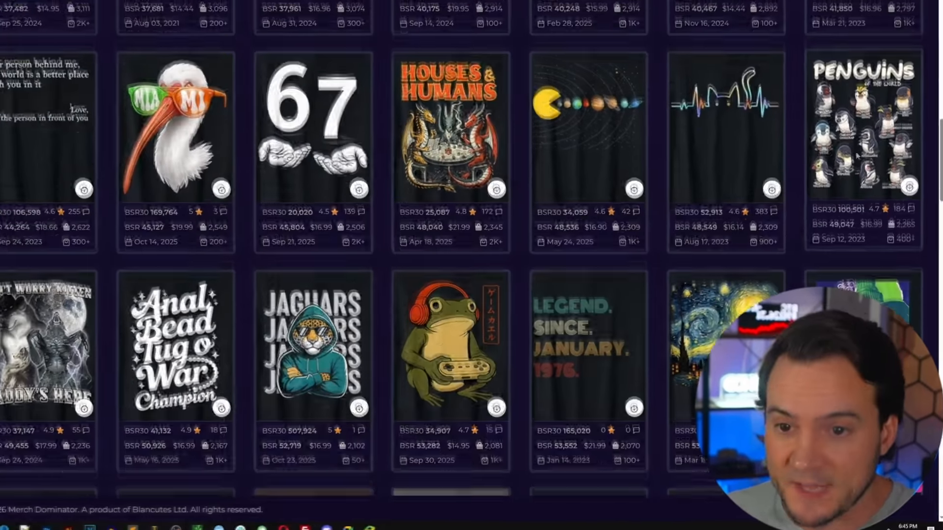
{"action": "scroll", "coordinate": [874, 206], "scroll_direction": "down", "scroll_amount": 2}
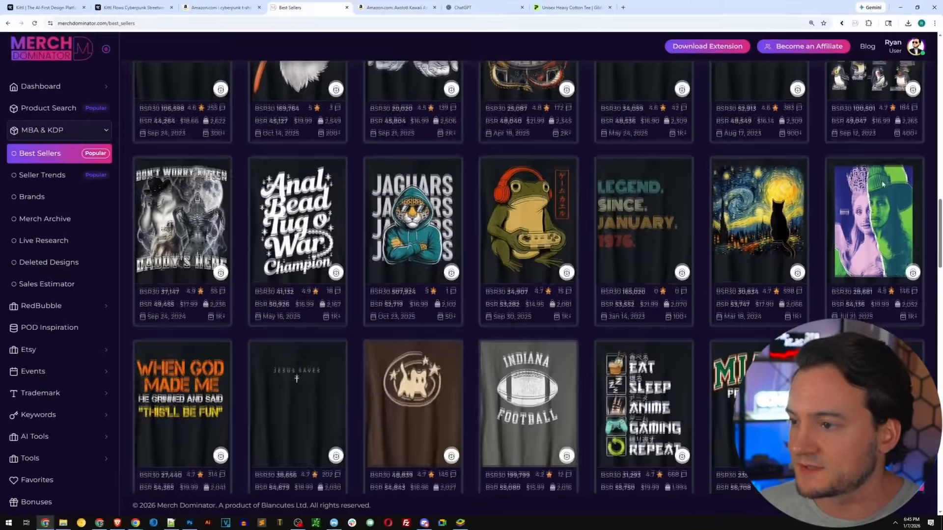
{"action": "scroll", "coordinate": [882, 184], "scroll_direction": "down", "scroll_amount": 5}
{"action": "scroll", "coordinate": [657, 156], "scroll_direction": "down", "scroll_amount": 2}
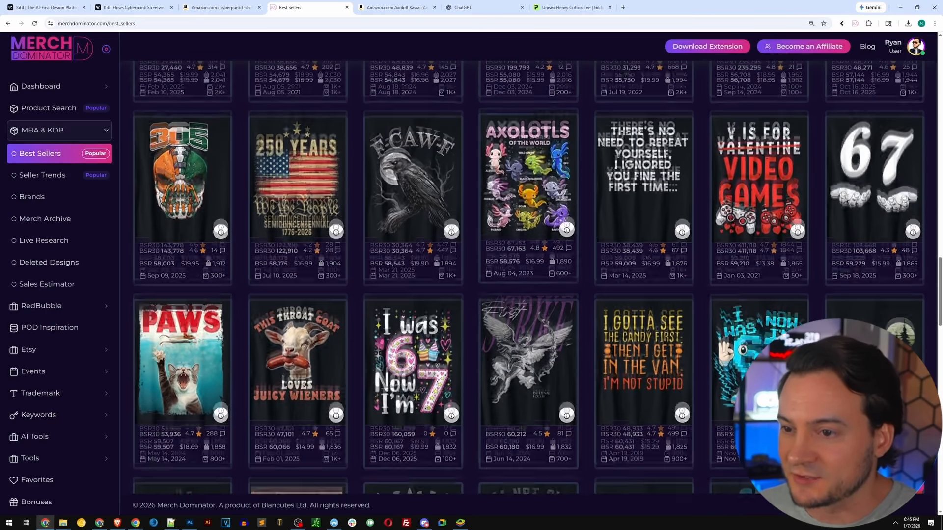
Step: Open the "Axolotls of the World" shirt on Amazon and examine its product history and design
{"action": "left_click", "coordinate": [548, 231]}
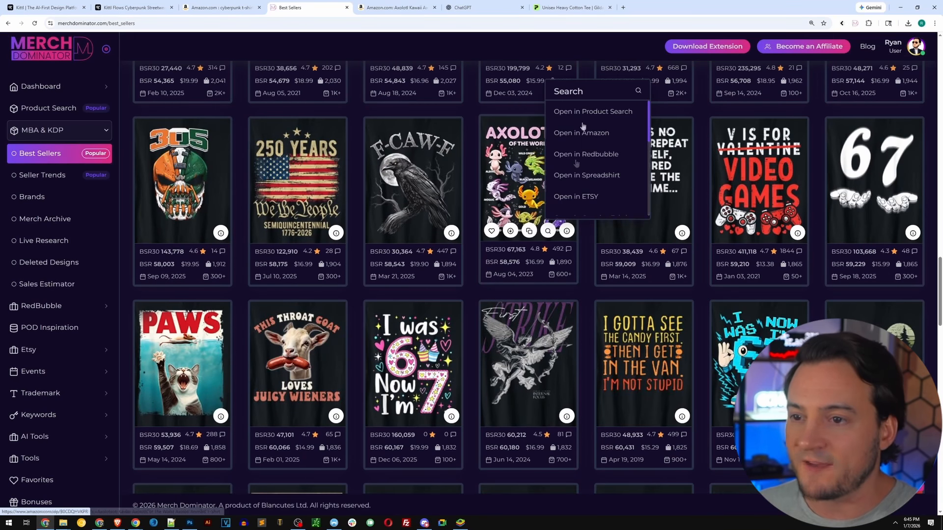
{"action": "left_click", "coordinate": [580, 133]}
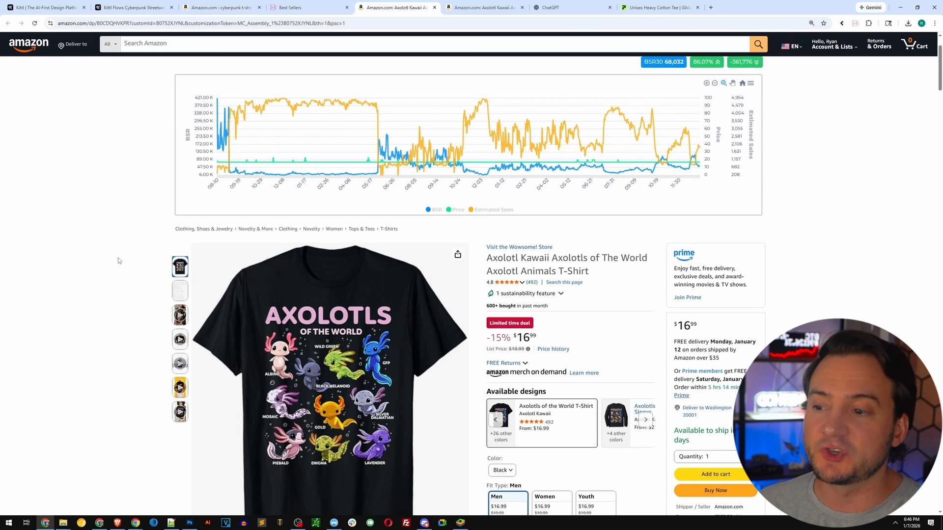
{"action": "scroll", "coordinate": [118, 260], "scroll_direction": "down", "scroll_amount": 1}
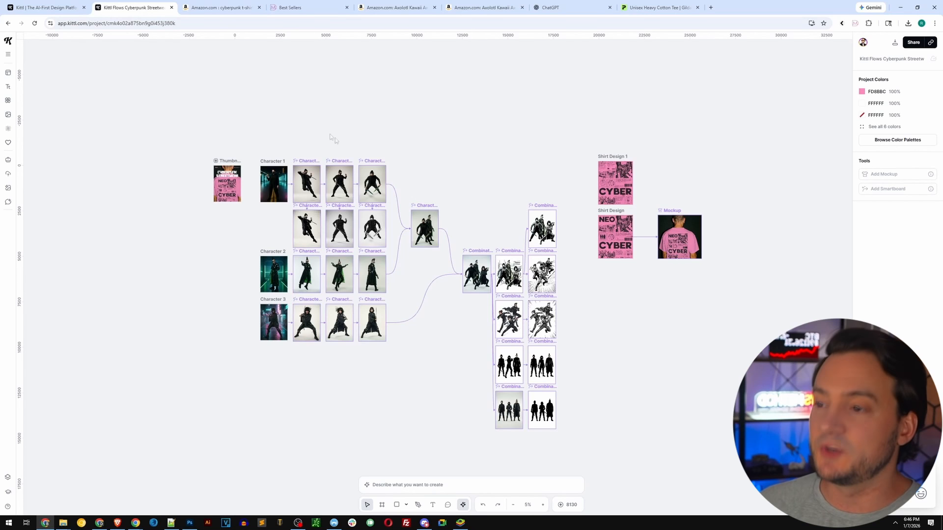
Step: In the Kittl project, generate a remix of the Character 1 image with the prompt "replace with an albino cartoon axolotl"
{"action": "scroll", "coordinate": [378, 234], "scroll_direction": "up", "scroll_amount": 5}
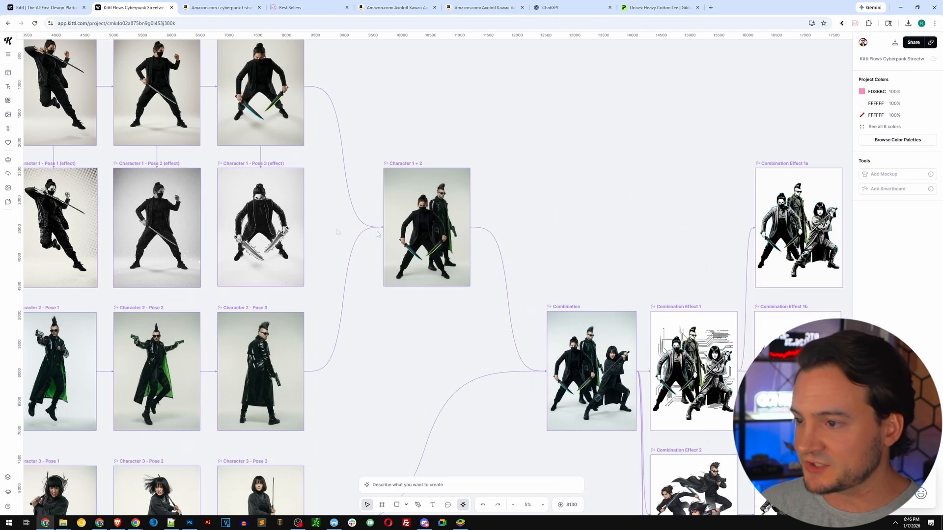
{"action": "scroll", "coordinate": [337, 217], "scroll_direction": "left", "scroll_amount": 8}
{"action": "scroll", "coordinate": [338, 217], "scroll_direction": "up", "scroll_amount": 2}
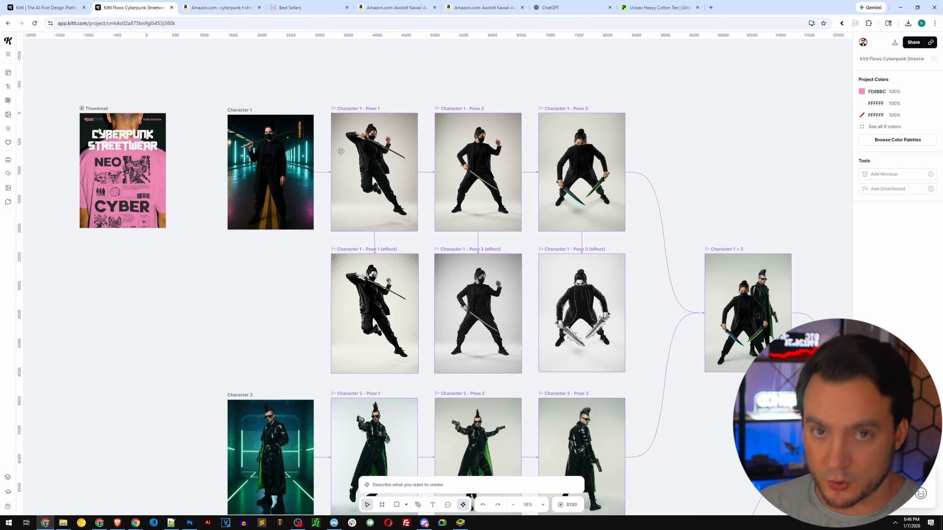
{"action": "left_click", "coordinate": [264, 164]}
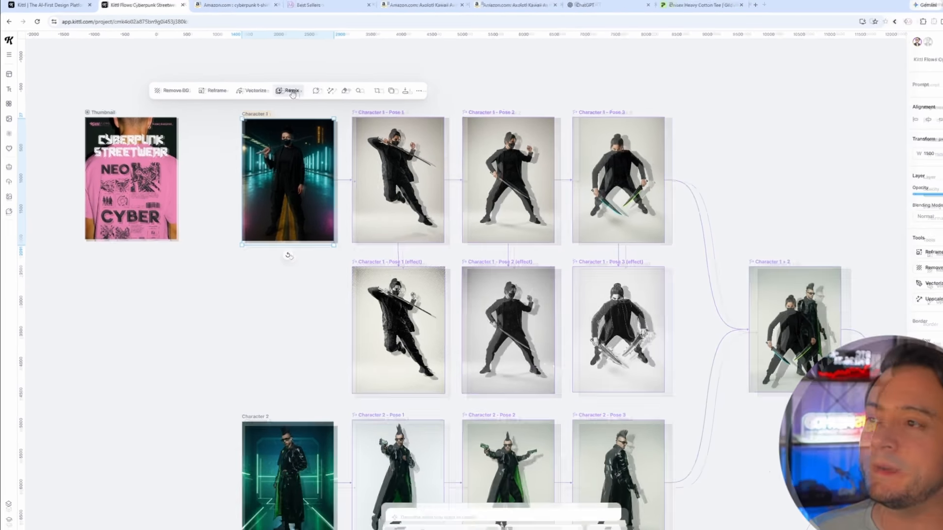
{"action": "left_click", "coordinate": [328, 103]}
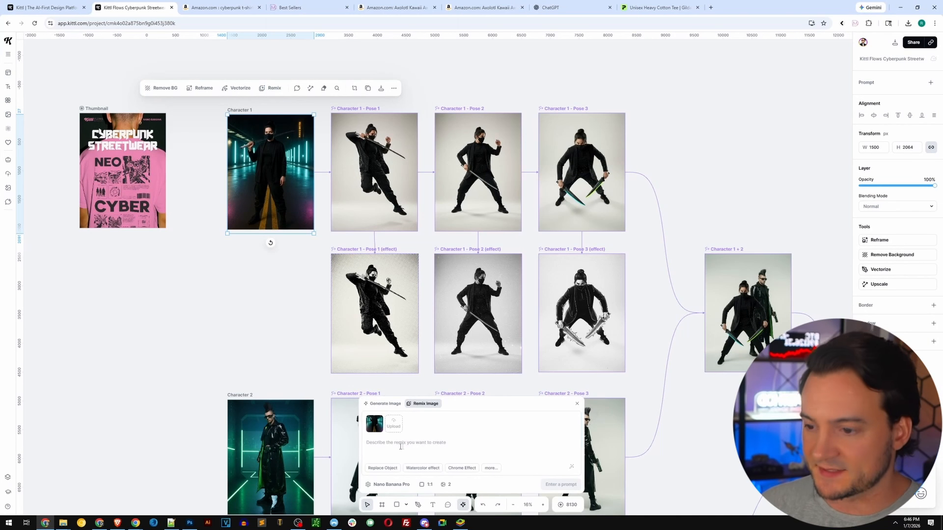
{"action": "type", "text": "replace with a ca"}
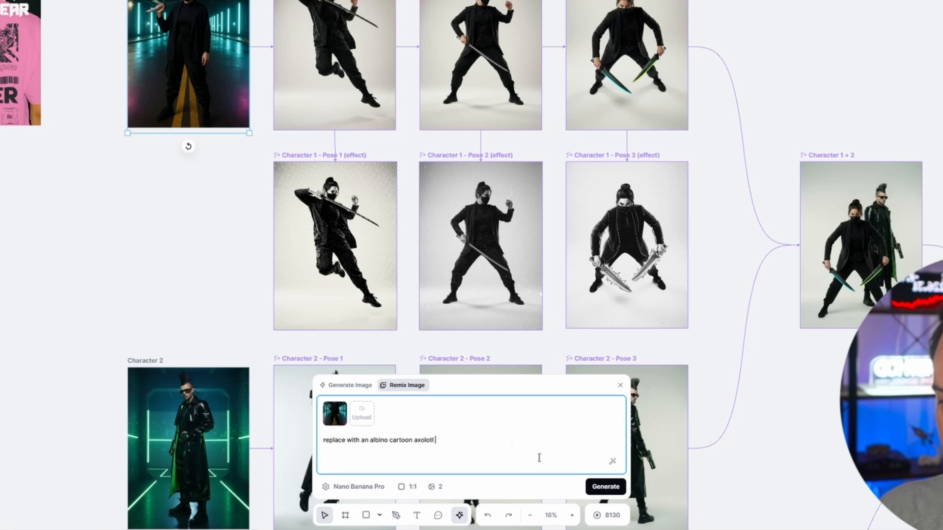
{"action": "left_click", "coordinate": [605, 487]}
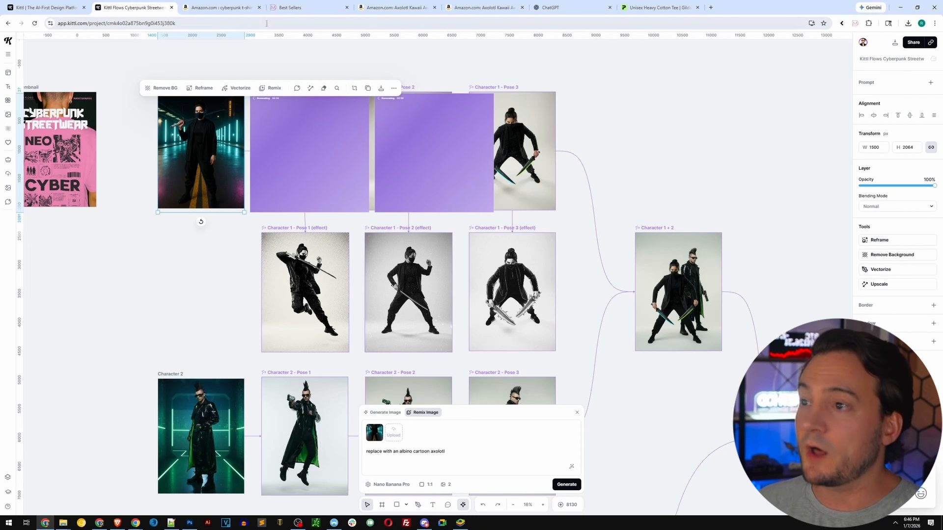
Step: Look up the axolotl varieties on the Amazon shirt listing and return to the Kittl project
{"action": "left_click", "coordinate": [483, 10]}
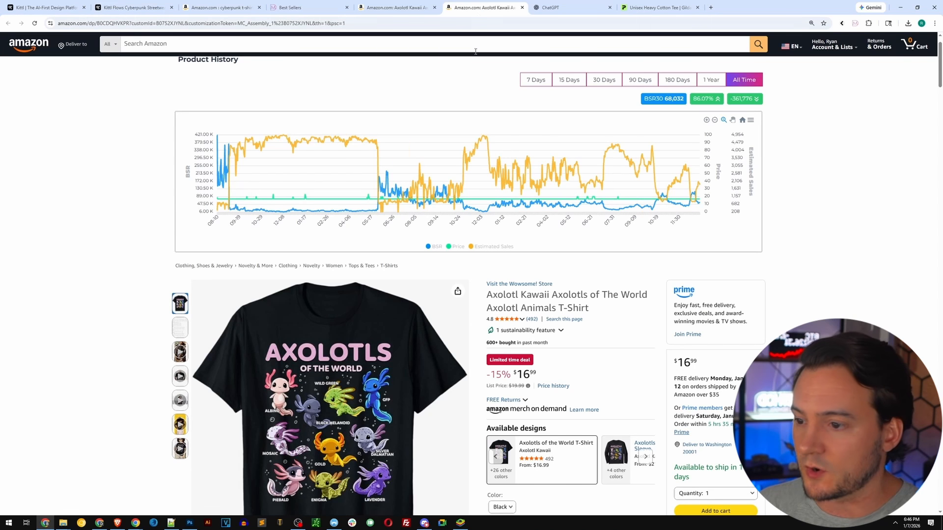
{"action": "scroll", "coordinate": [315, 240], "scroll_direction": "down", "scroll_amount": 3}
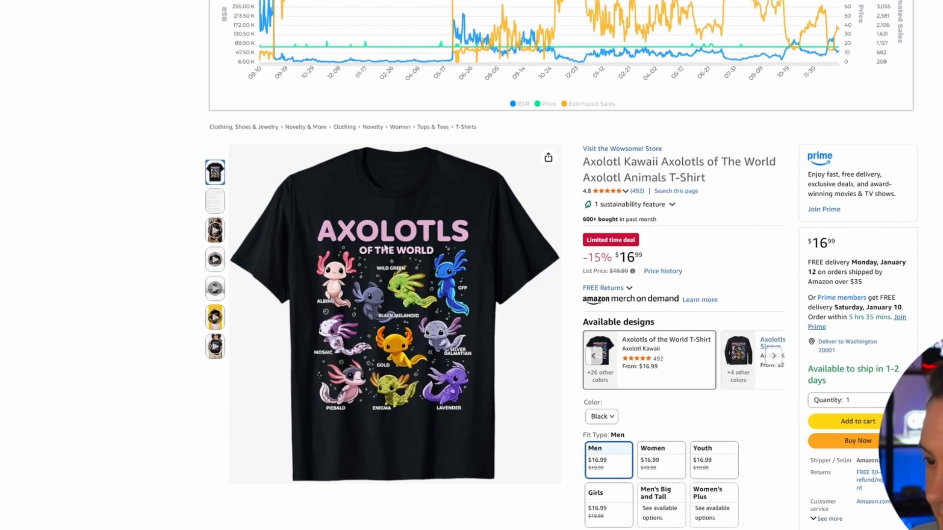
{"action": "left_click", "coordinate": [132, 7]}
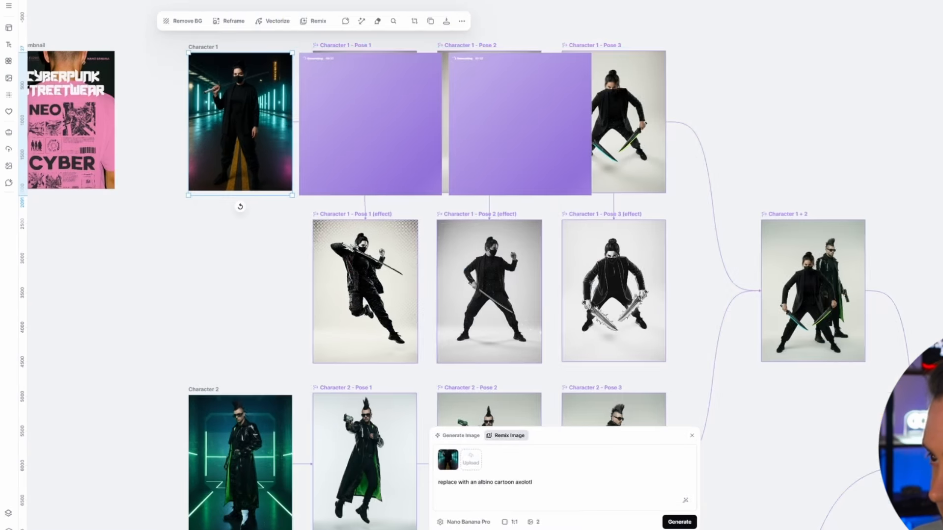
Step: Generate a remix of the Character 2 image with the prompt "replace with a green cartoon axolotl with fun hair"
{"action": "scroll", "coordinate": [393, 265], "scroll_direction": "down", "scroll_amount": 3}
{"action": "left_click", "coordinate": [213, 277]}
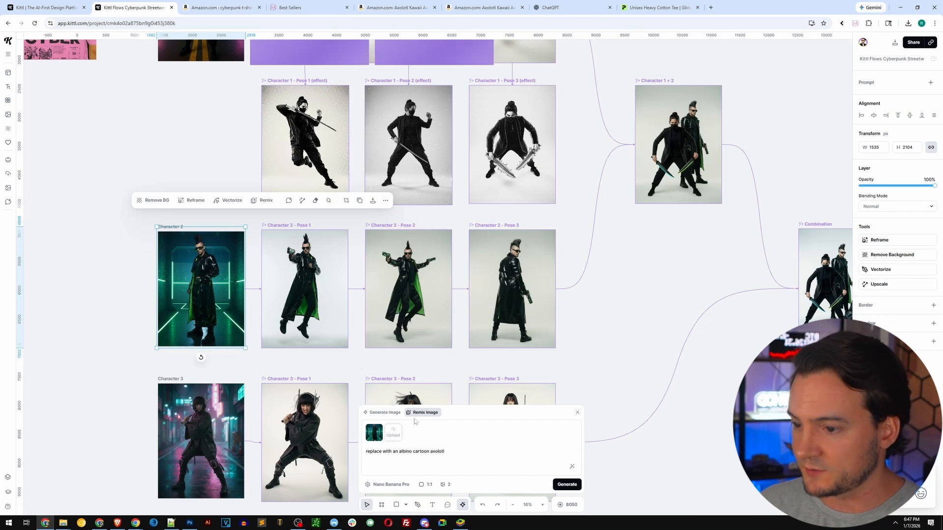
{"action": "left_click", "coordinate": [420, 451]}
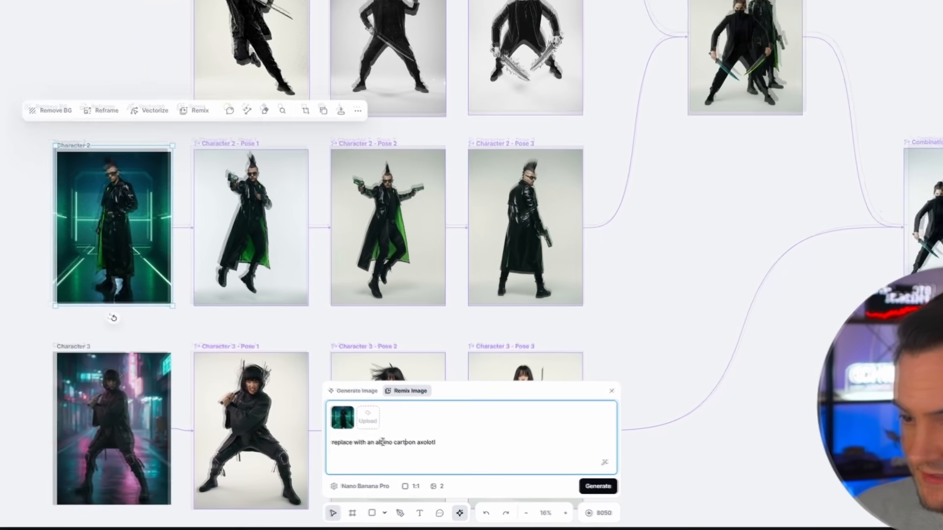
{"action": "double_click", "coordinate": [405, 451]}
{"action": "type", "text": "an"}
{"action": "key", "text": "BackSpace"}
{"action": "type", "text": "gree"}
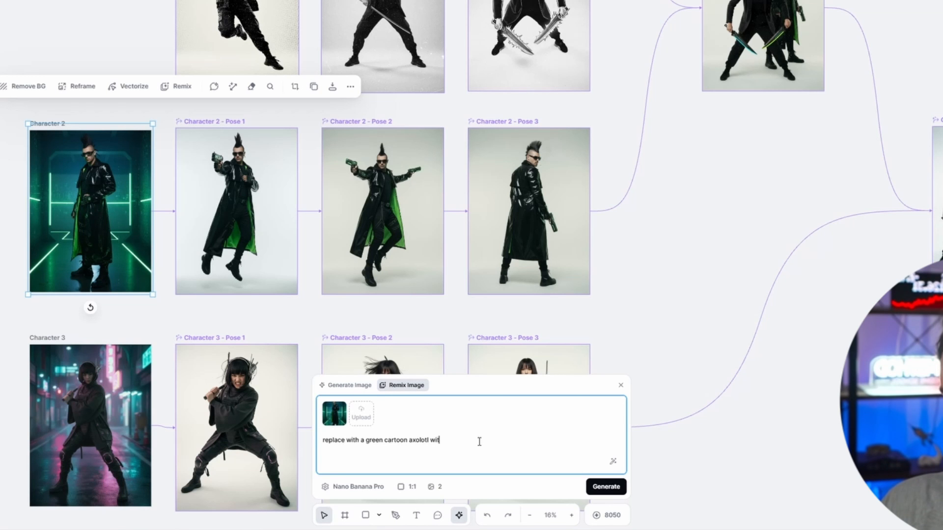
{"action": "left_click", "coordinate": [606, 486]}
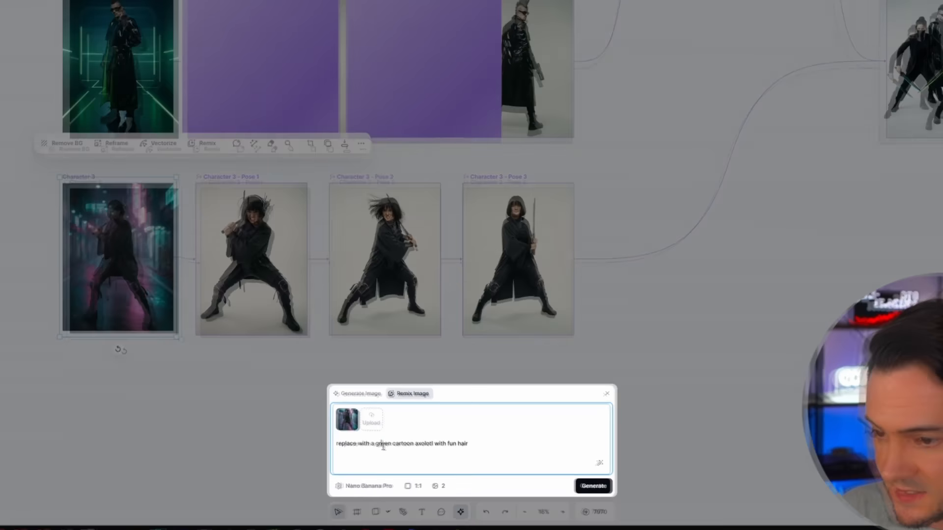
Step: Generate a remix of the Character 3 image with the prompt "replace with a royal blue cartoon axolotl wearing sunglasses"
{"action": "double_click", "coordinate": [403, 452]}
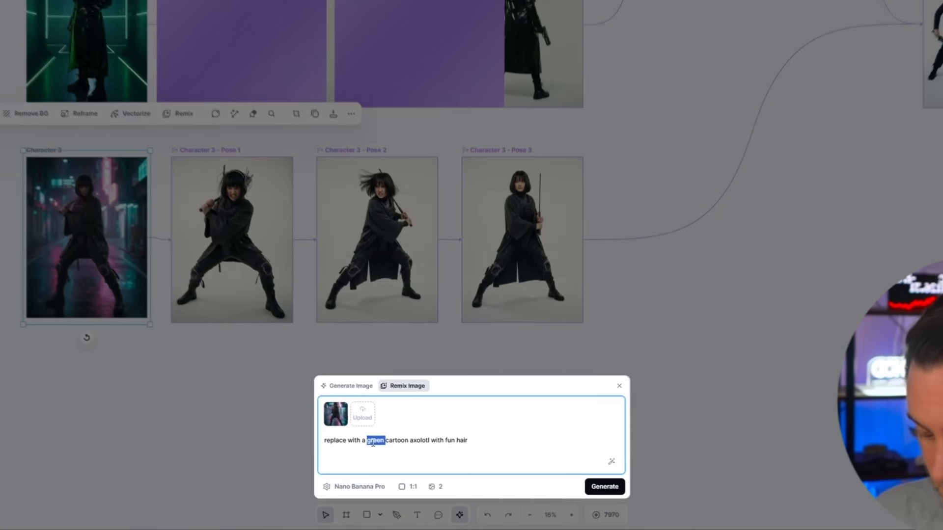
{"action": "key", "text": "BackSpace"}
{"action": "type", "text": "royal bluer"}
{"action": "key", "text": "BackSpace"}
{"action": "left_click_drag", "start_coordinate": [446, 440], "coordinate": [507, 439]}
{"action": "type", "text": "wea"}
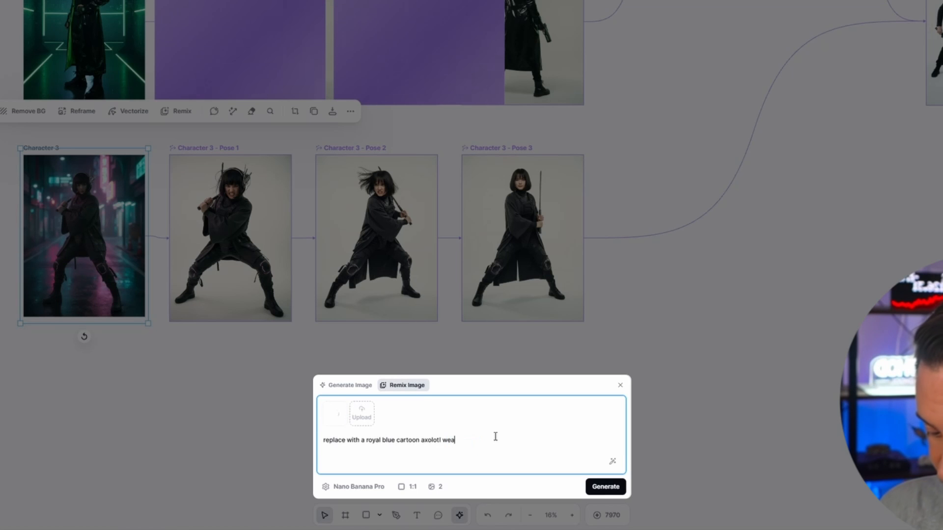
{"action": "type", "text": "ring sunglasses"}
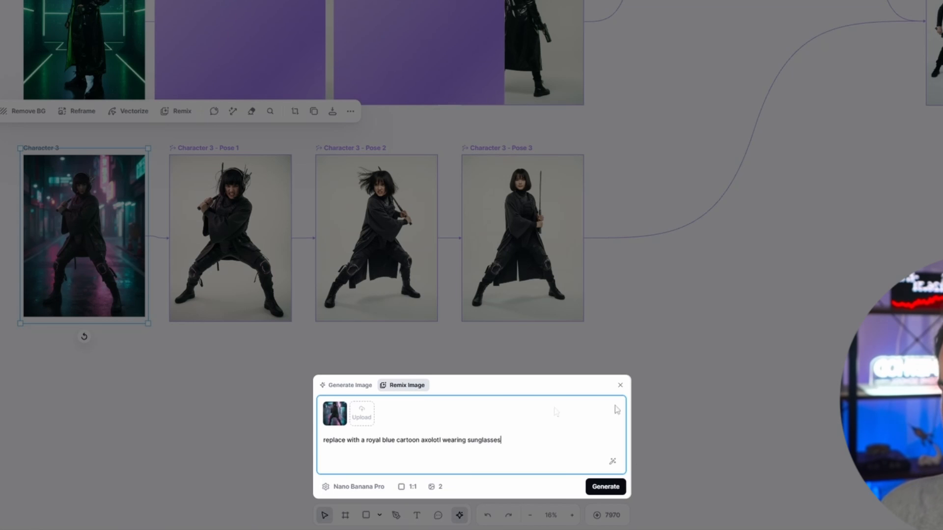
{"action": "left_click", "coordinate": [605, 487]}
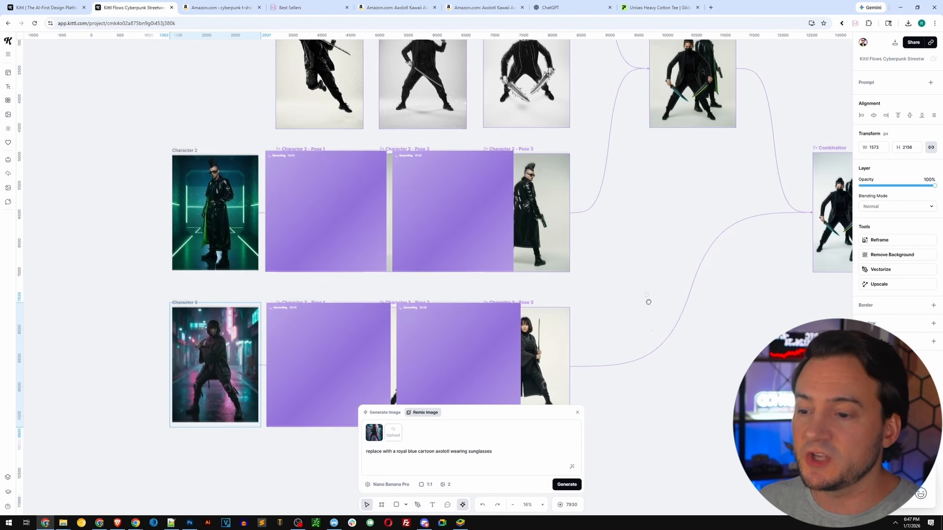
Step: Compare the two albino axolotl remixes of Character 1 and look through the available image generation models
{"action": "scroll", "coordinate": [670, 473], "scroll_direction": "up", "scroll_amount": 4}
{"action": "scroll", "coordinate": [673, 206], "scroll_direction": "up", "scroll_amount": 2}
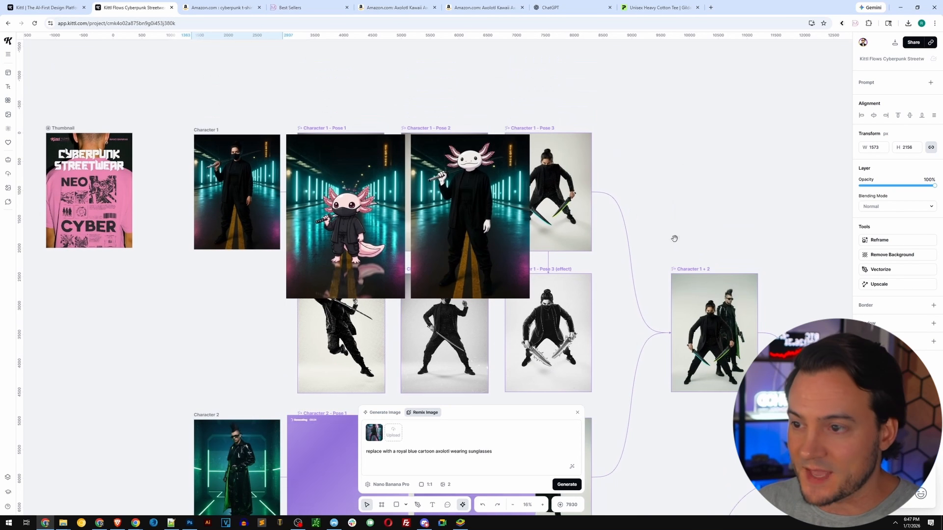
{"action": "left_click", "coordinate": [348, 208]}
{"action": "left_click", "coordinate": [470, 211]}
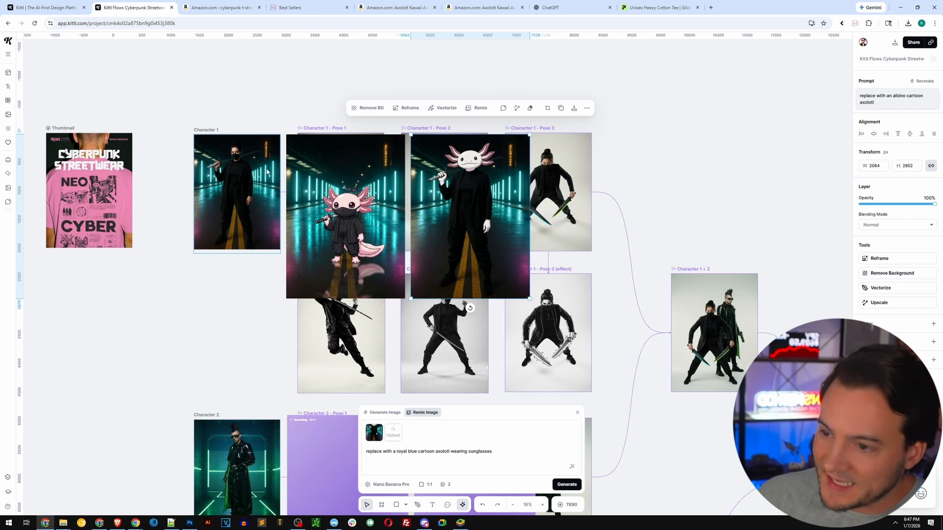
{"action": "left_click", "coordinate": [314, 191]}
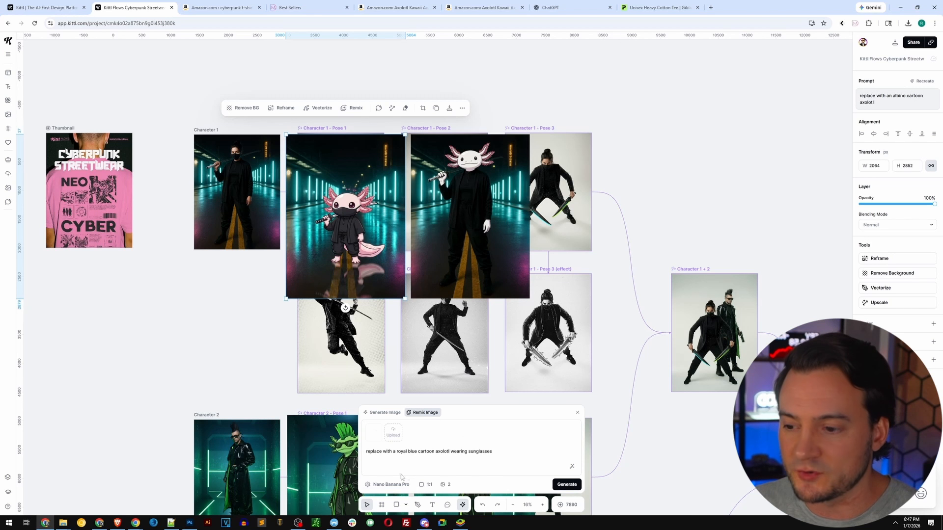
{"action": "left_click", "coordinate": [385, 487]}
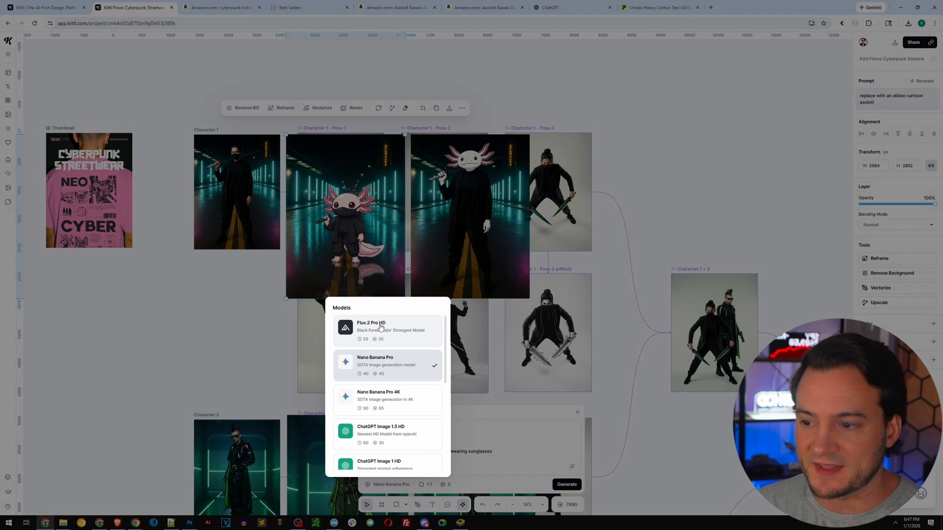
{"action": "scroll", "coordinate": [374, 359], "scroll_direction": "down", "scroll_amount": 1}
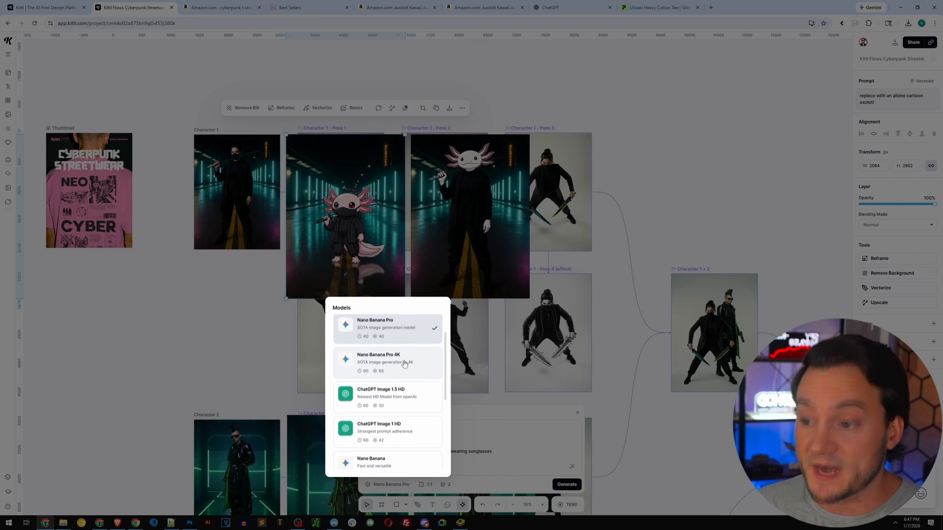
{"action": "scroll", "coordinate": [402, 364], "scroll_direction": "down", "scroll_amount": 5}
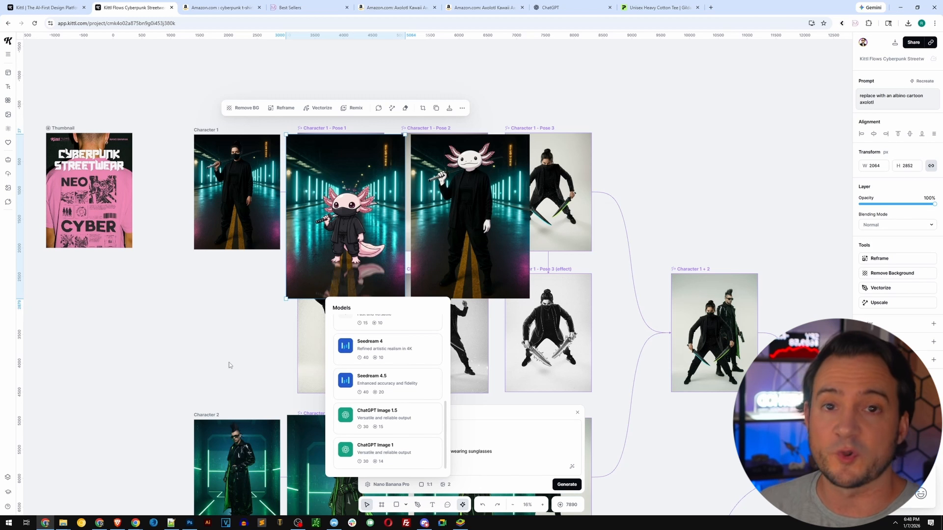
{"action": "left_click", "coordinate": [538, 431]}
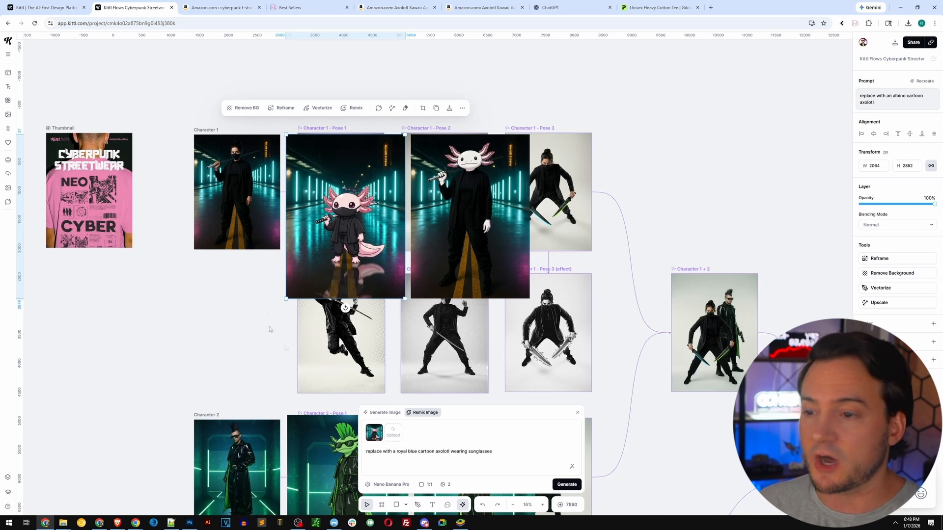
Step: Delete the human-bodied albino remix and the original Character 1 image, and place the small cartoon axolotl in the Character 1 frame
{"action": "left_click", "coordinate": [471, 196]}
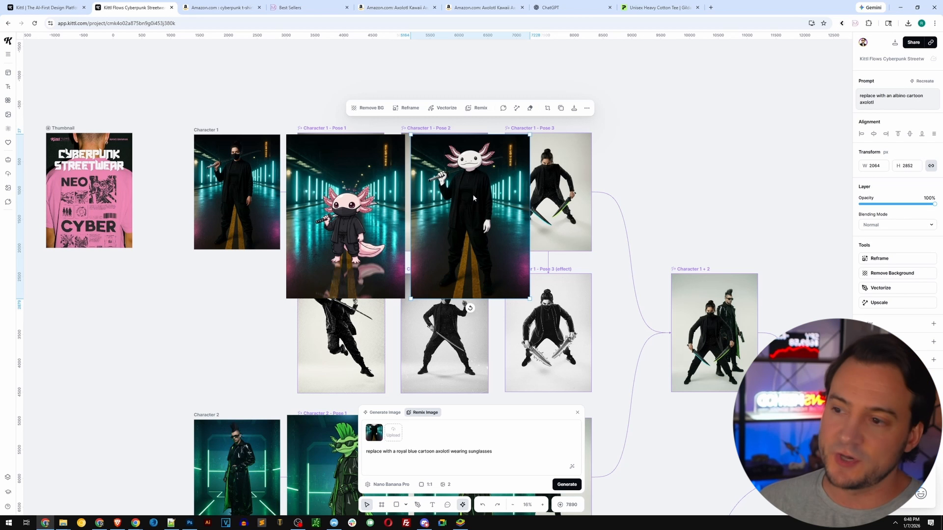
{"action": "key", "text": "Delete"}
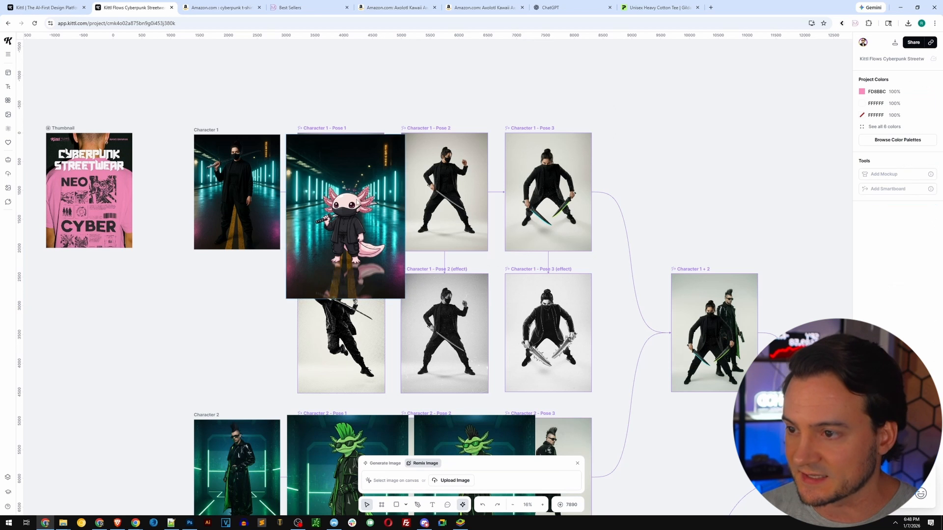
{"action": "left_click", "coordinate": [241, 183]}
{"action": "key", "text": "Delete"}
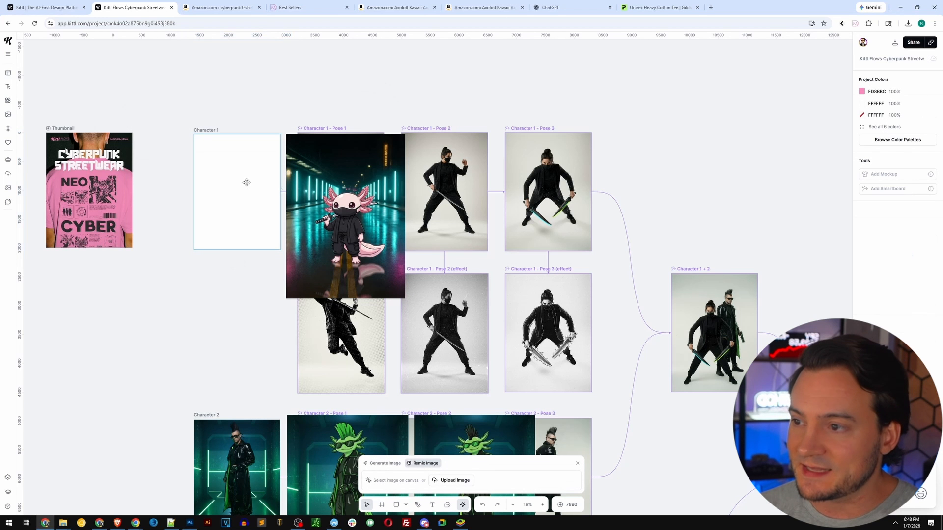
{"action": "left_click_drag", "start_coordinate": [347, 198], "coordinate": [237, 168]}
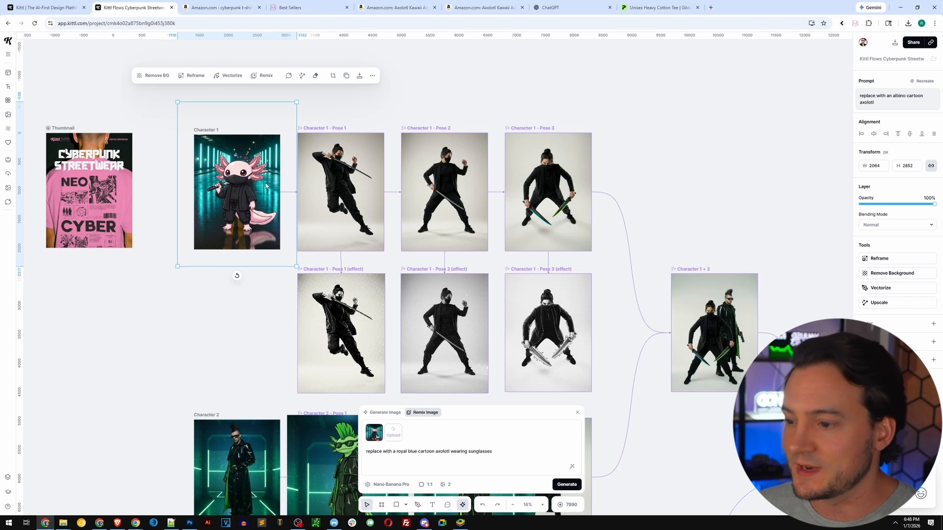
Step: Review the Character 1 - Pose 1 smartboard prompt and regenerate that pose from the axolotl image with the existing wording
{"action": "left_click", "coordinate": [317, 131]}
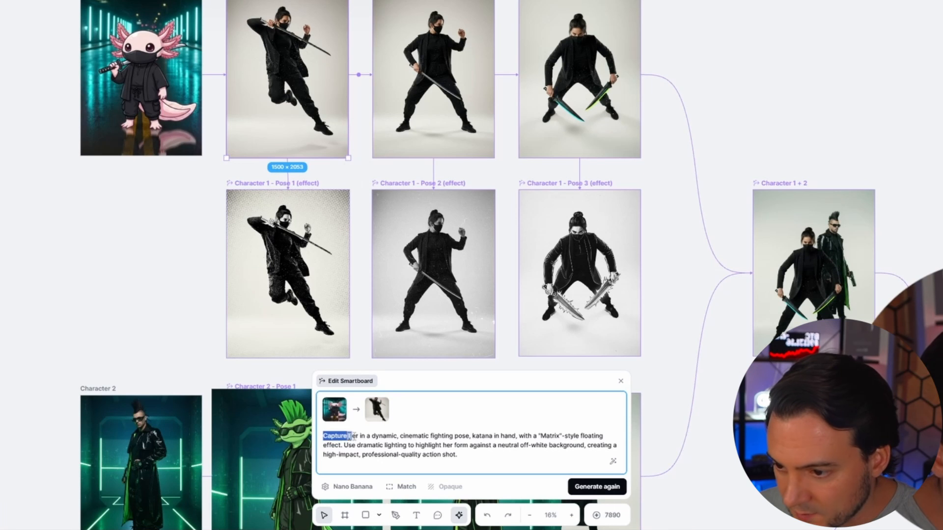
{"action": "left_click_drag", "start_coordinate": [350, 435], "coordinate": [471, 453]}
{"action": "left_click", "coordinate": [472, 453]}
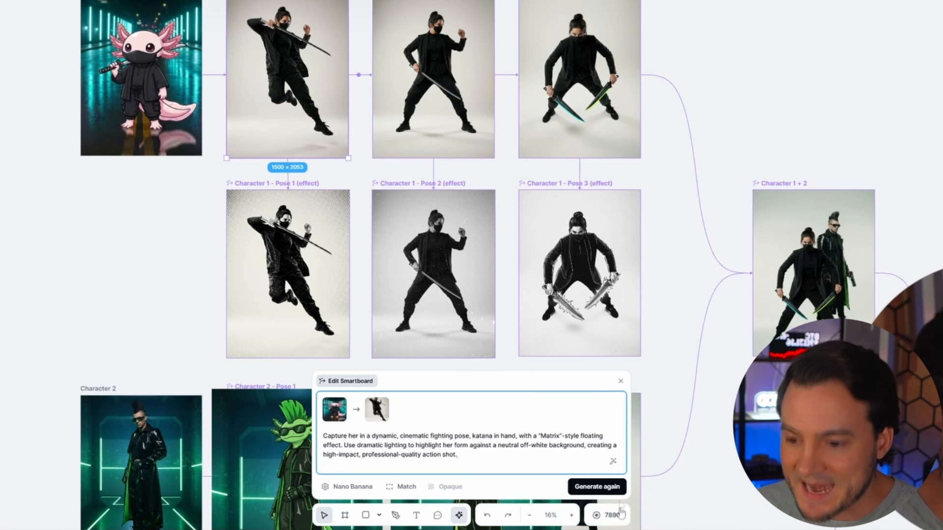
{"action": "left_click", "coordinate": [597, 486]}
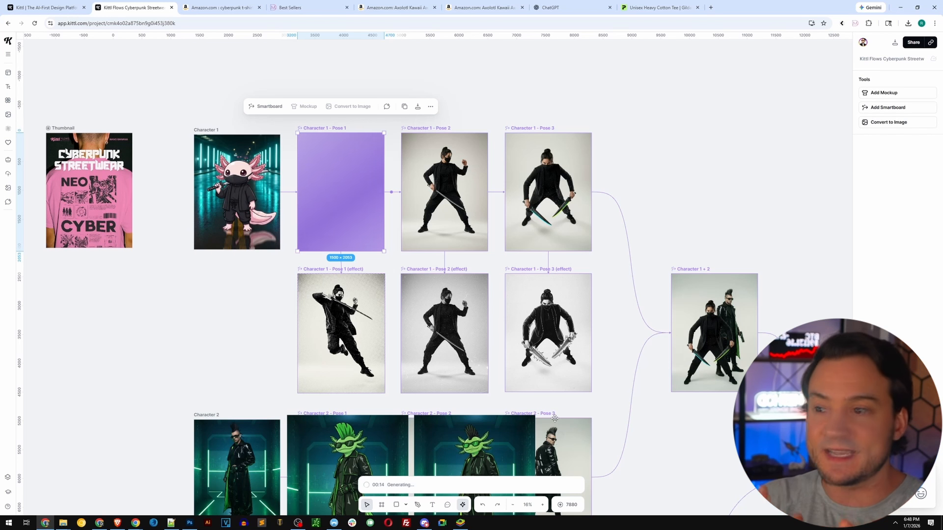
Step: Delete the dark-haired green axolotl remix and fit the green-haired one into the Character 2 frame, scaled down to fill it
{"action": "left_click_drag", "start_coordinate": [654, 420], "coordinate": [645, 234]}
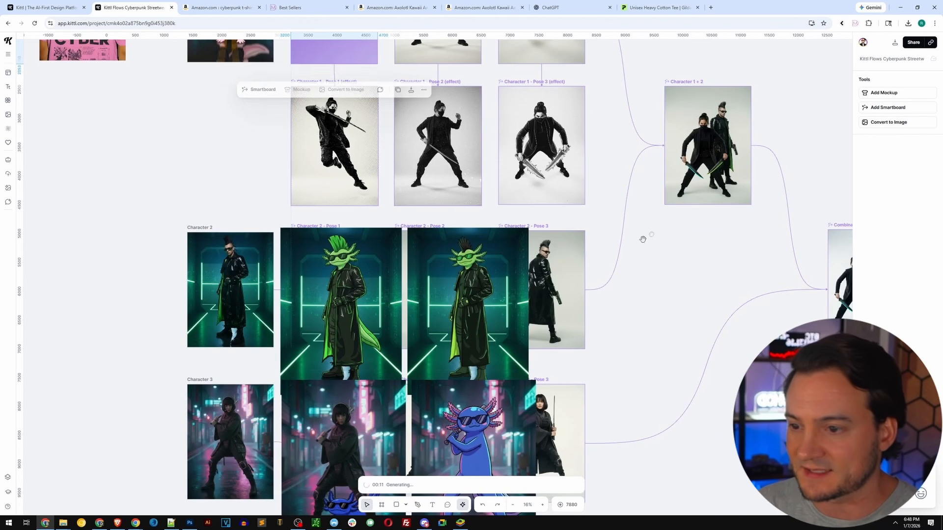
{"action": "left_click", "coordinate": [480, 287]}
{"action": "key", "text": "Delete"}
{"action": "left_click_drag", "start_coordinate": [350, 301], "coordinate": [238, 296]}
{"action": "left_click_drag", "start_coordinate": [289, 390], "coordinate": [259, 350]}
{"action": "left_click_drag", "start_coordinate": [224, 300], "coordinate": [243, 302]}
{"action": "left_click_drag", "start_coordinate": [278, 352], "coordinate": [272, 344]}
{"action": "left_click_drag", "start_coordinate": [249, 313], "coordinate": [251, 318]}
Step: Regenerate the Character 2 - Pose 1 smartboard from the green axolotl using its existing prompt
{"action": "left_click", "coordinate": [310, 226]}
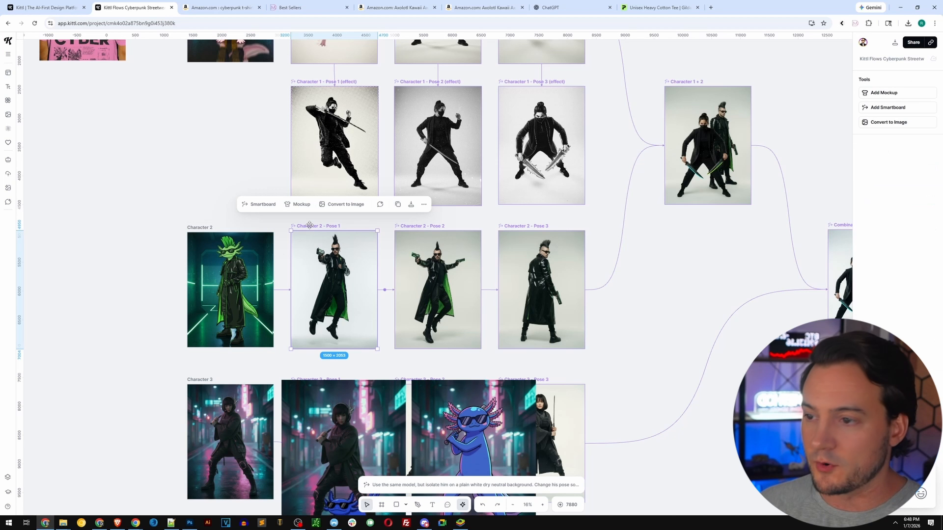
{"action": "left_click", "coordinate": [469, 485]}
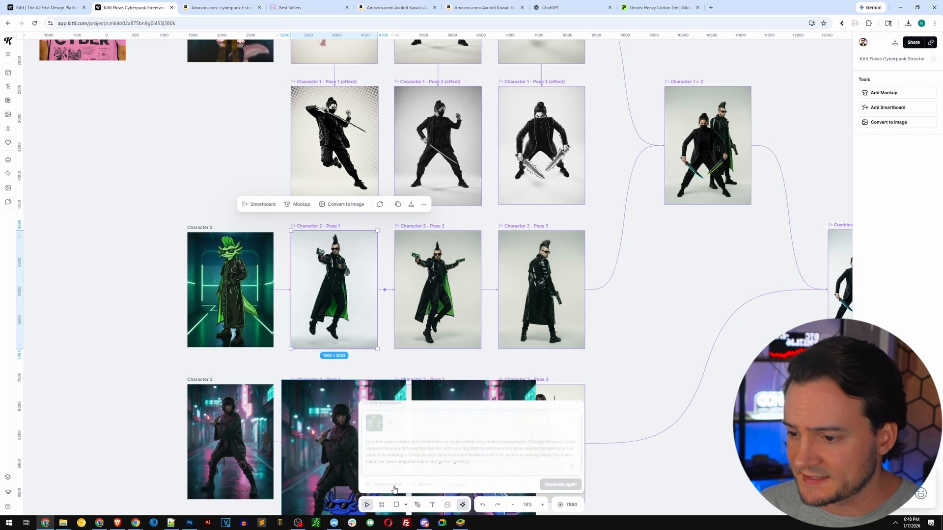
{"action": "left_click", "coordinate": [561, 484]}
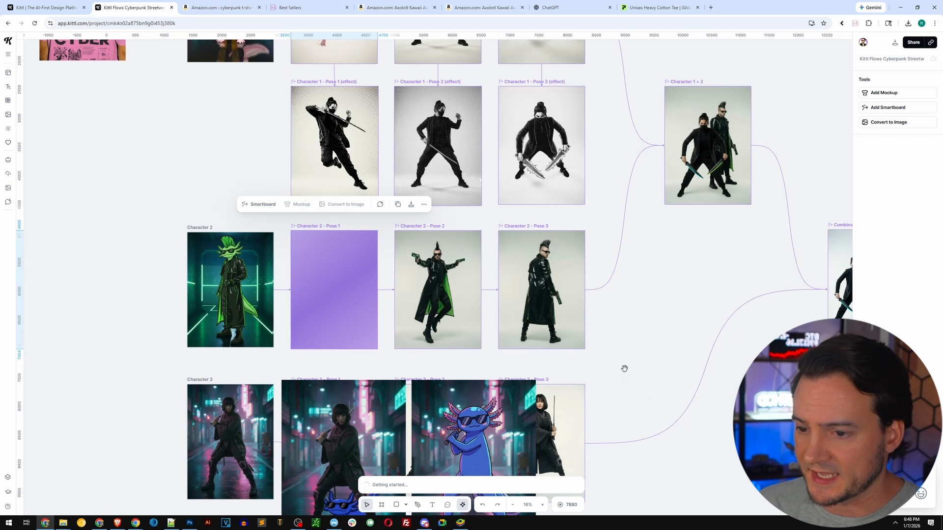
Step: Delete the Character 3 remix that still shows the human fighter and fit the large royal blue axolotl into the Character 3 frame
{"action": "scroll", "coordinate": [623, 344], "scroll_direction": "down", "scroll_amount": 3}
{"action": "left_click", "coordinate": [355, 315]}
{"action": "key", "text": "Delete"}
{"action": "left_click_drag", "start_coordinate": [482, 336], "coordinate": [234, 322]}
{"action": "left_click_drag", "start_coordinate": [288, 421], "coordinate": [252, 375]}
{"action": "left_click_drag", "start_coordinate": [219, 344], "coordinate": [241, 350]}
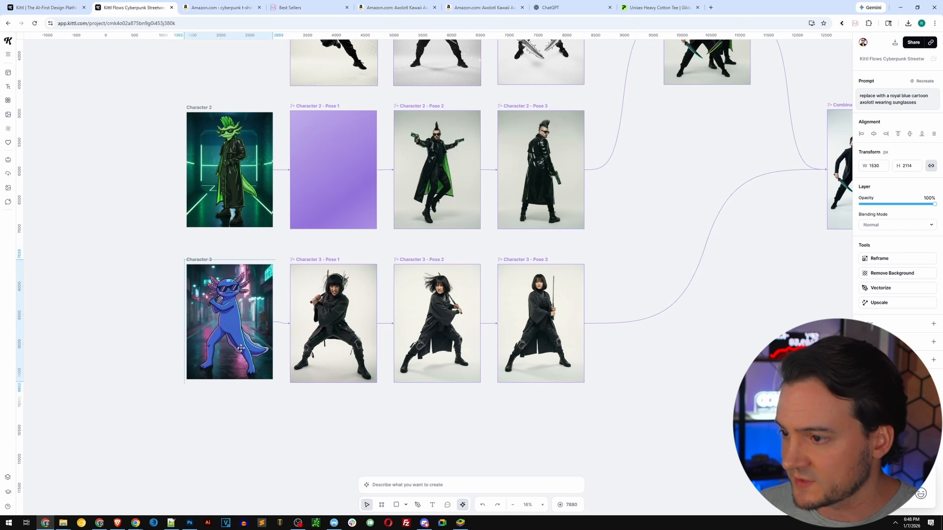
Step: Regenerate the Character 3 - Pose 1 smartboard from the royal blue axolotl using its existing prompt
{"action": "left_click", "coordinate": [299, 295]}
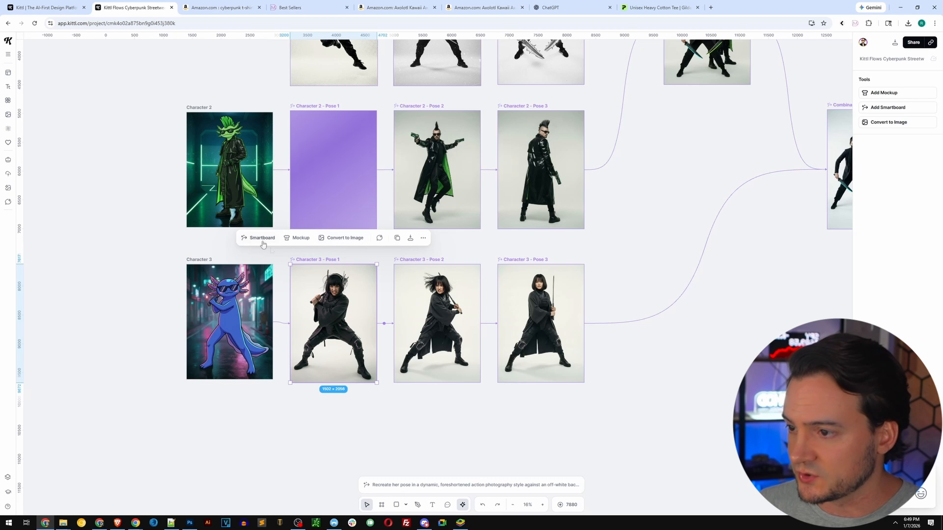
{"action": "left_click", "coordinate": [407, 486]}
{"action": "left_click", "coordinate": [560, 485]}
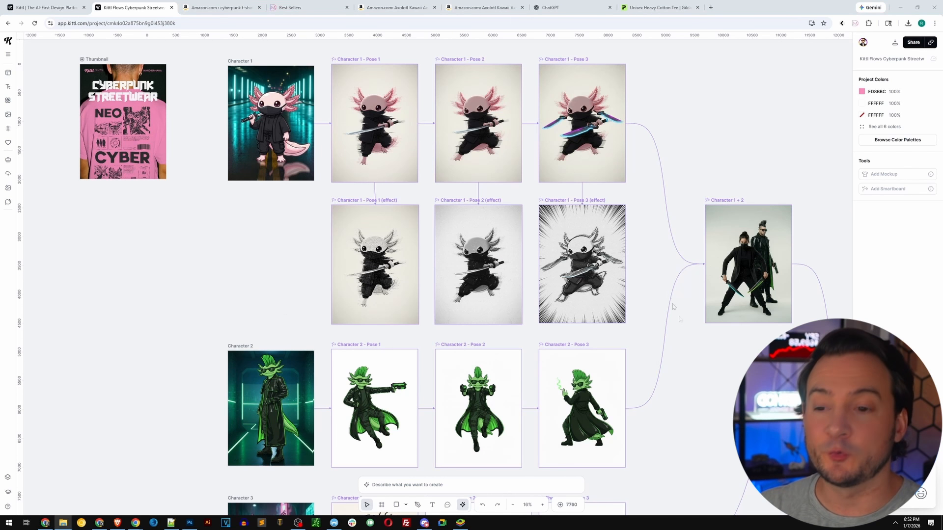
Step: Regenerate the Character 1 + 2 smartboard with its existing prompt to combine the pink and green axolotls
{"action": "left_click_drag", "start_coordinate": [678, 352], "coordinate": [417, 279]}
{"action": "left_click", "coordinate": [432, 118]}
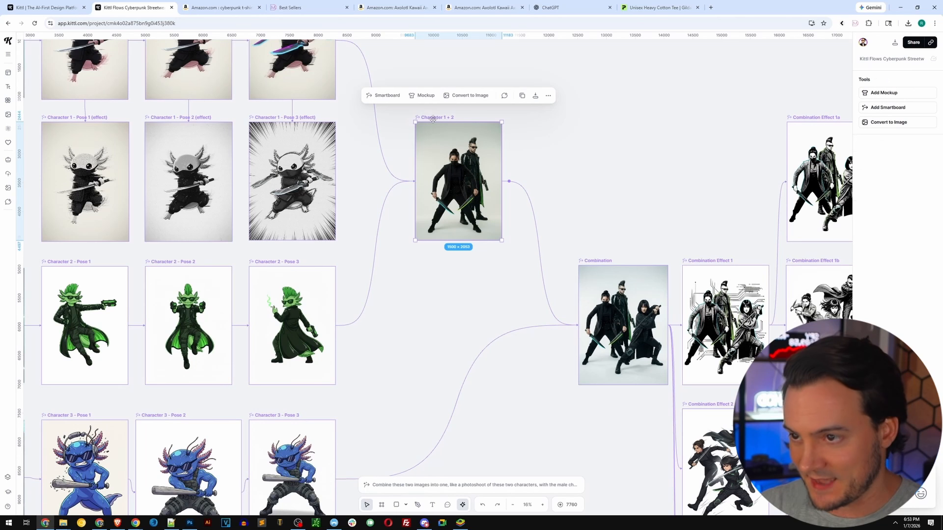
{"action": "left_click", "coordinate": [428, 485]}
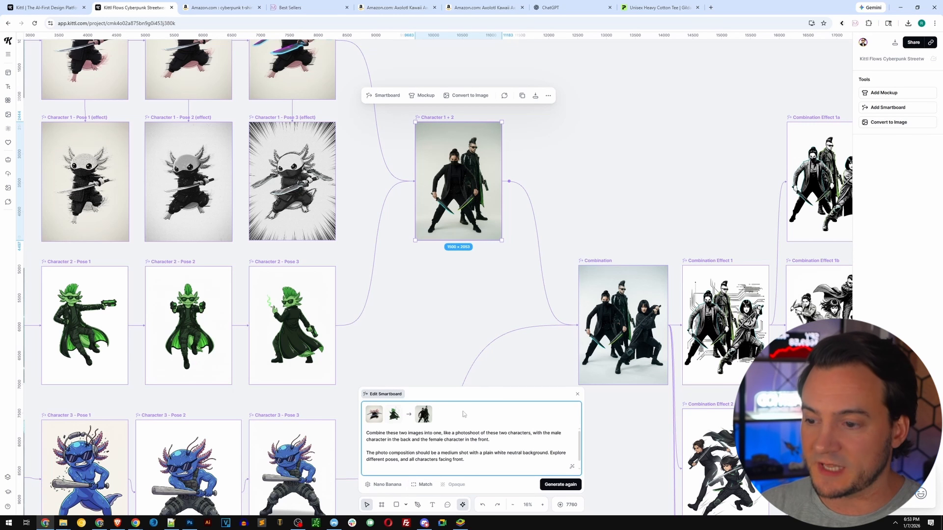
{"action": "left_click", "coordinate": [560, 485]}
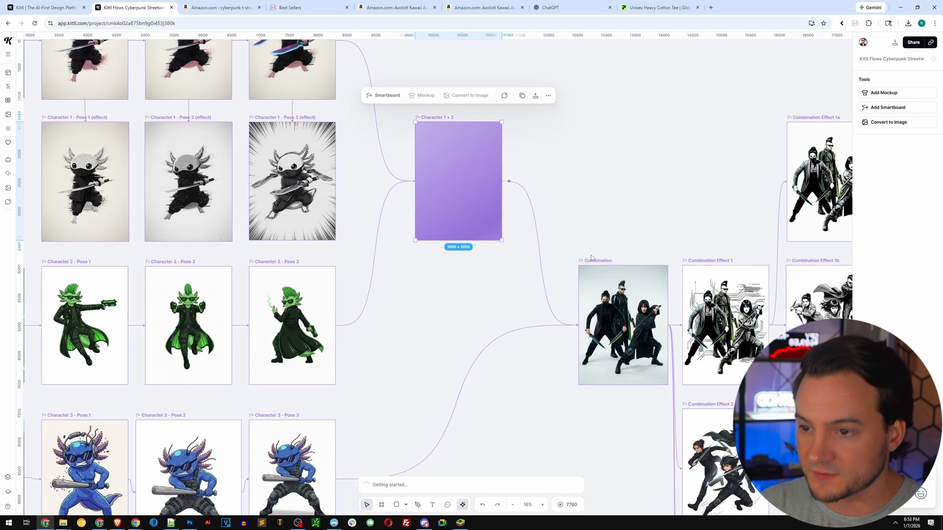
Step: Regenerate the Combination smartboard with its existing prompt to unite the pink, green and blue axolotls in one image
{"action": "mouse_move", "coordinate": [554, 157]}
{"action": "left_mouse_down"}
{"action": "mouse_move", "coordinate": [610, 232]}
{"action": "mouse_move", "coordinate": [566, 183]}
{"action": "mouse_move", "coordinate": [565, 164]}
{"action": "left_mouse_up"}
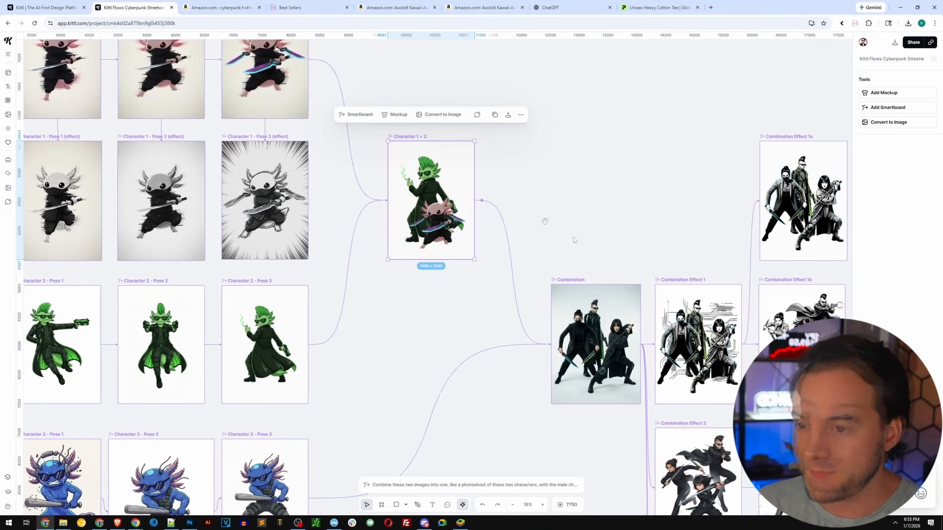
{"action": "scroll", "coordinate": [578, 241], "scroll_direction": "right", "scroll_amount": 2}
{"action": "left_click", "coordinate": [530, 279]}
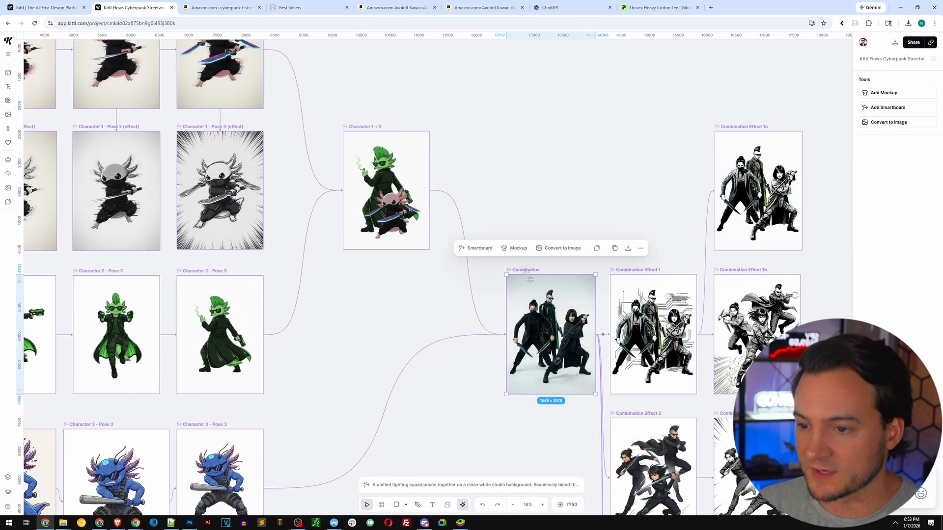
{"action": "left_click", "coordinate": [475, 480]}
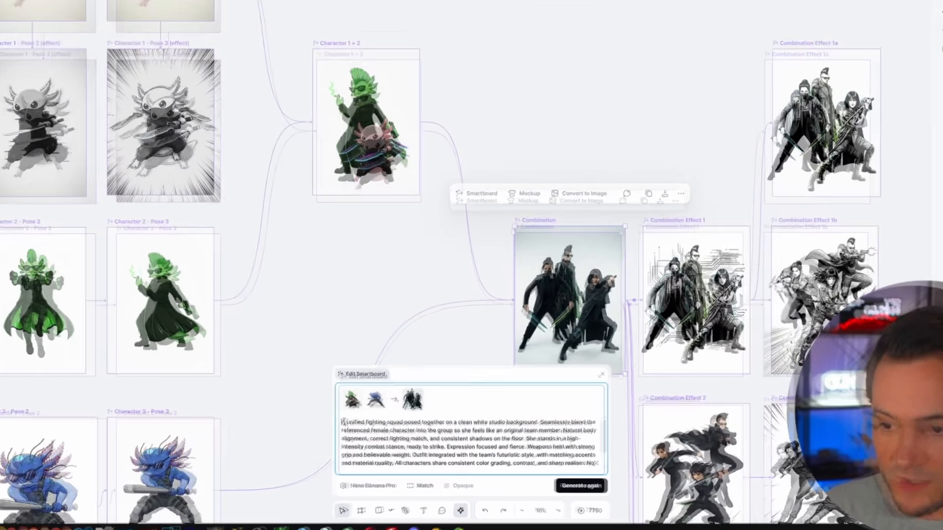
{"action": "left_click_drag", "start_coordinate": [367, 433], "coordinate": [567, 474]}
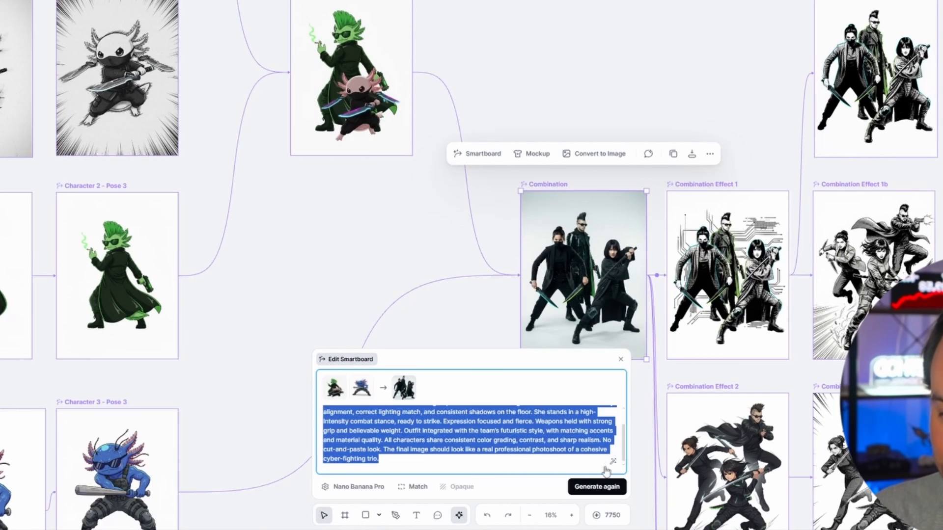
{"action": "left_click", "coordinate": [501, 451]}
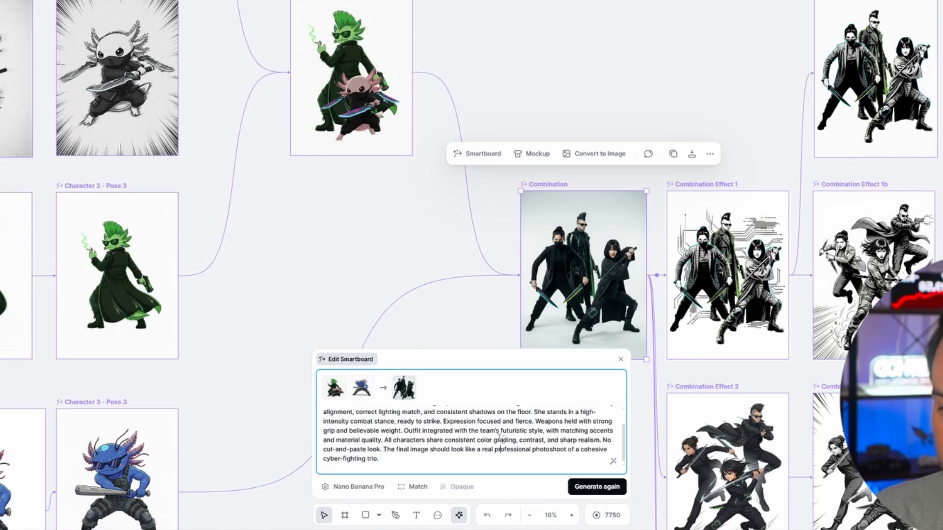
{"action": "left_click", "coordinate": [596, 487]}
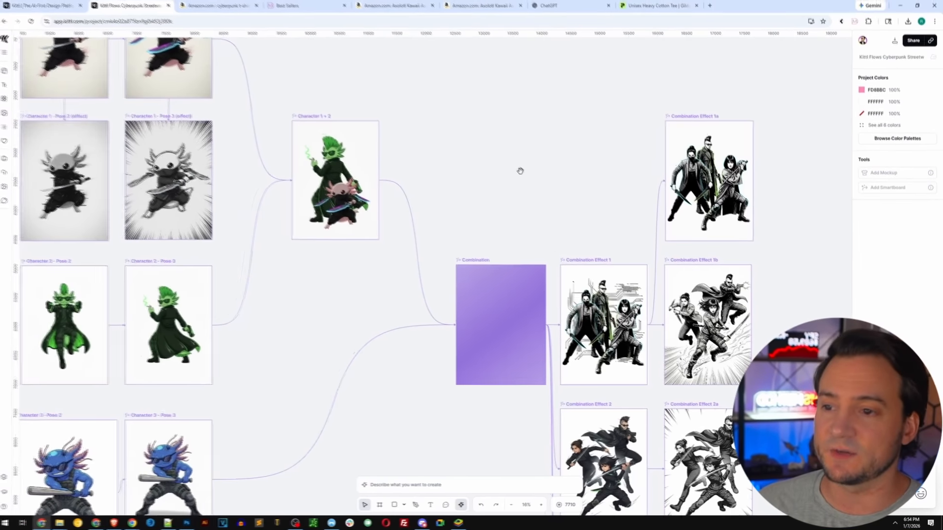
Step: Duplicate the lower Shirt Design together with its connected Mockup and place the copies directly below the originals
{"action": "left_click_drag", "start_coordinate": [520, 170], "coordinate": [318, 100]}
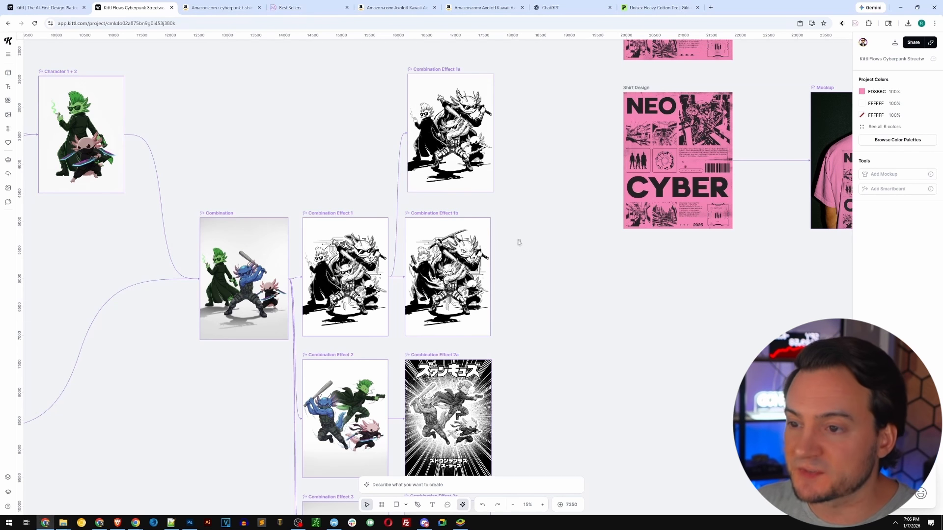
{"action": "left_click_drag", "start_coordinate": [545, 244], "coordinate": [281, 396]}
{"action": "left_click_drag", "start_coordinate": [318, 236], "coordinate": [727, 412]}
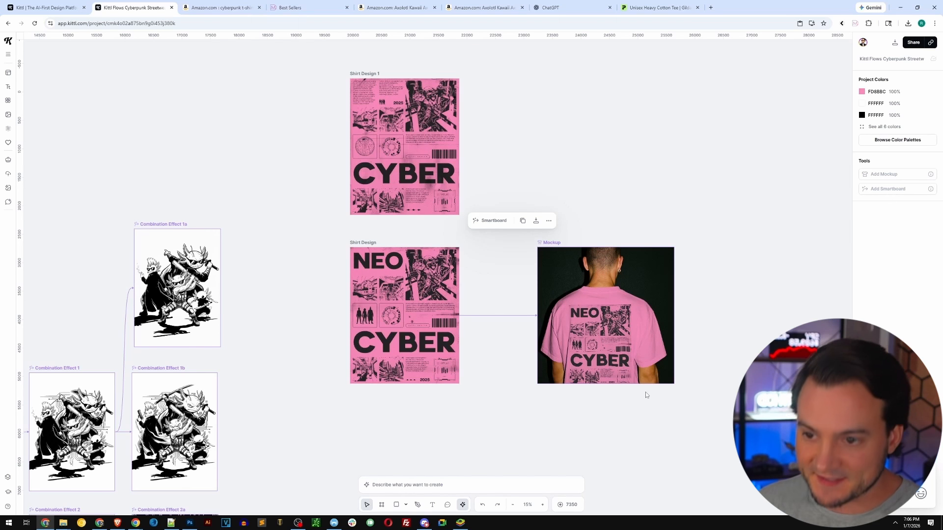
{"action": "key", "text": "ctrl+d"}
{"action": "left_click_drag", "start_coordinate": [354, 394], "coordinate": [651, 221]}
{"action": "left_click_drag", "start_coordinate": [611, 131], "coordinate": [238, 443]}
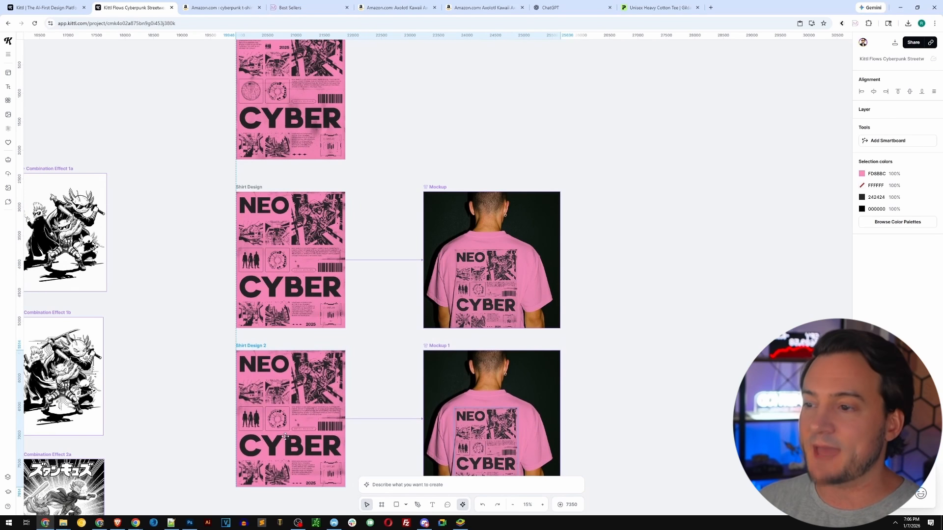
{"action": "left_click_drag", "start_coordinate": [622, 348], "coordinate": [825, 240]}
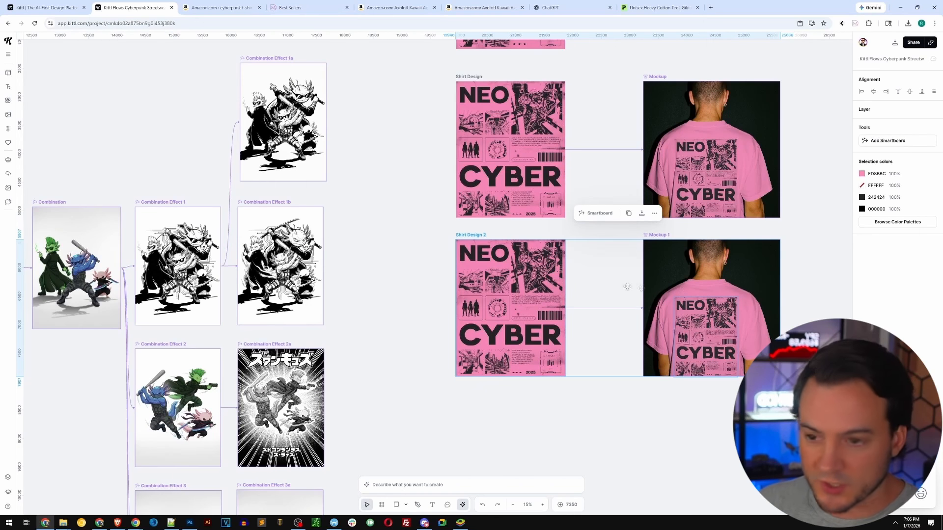
Step: Look through the layers of Shirt Design 2 and delete the full-size grunge texture overlay from that design
{"action": "mouse_move", "coordinate": [550, 405]}
{"action": "left_mouse_down"}
{"action": "mouse_move", "coordinate": [581, 403]}
{"action": "mouse_move", "coordinate": [537, 411]}
{"action": "left_mouse_up"}
{"action": "scroll", "coordinate": [618, 377], "scroll_direction": "up", "scroll_amount": 3}
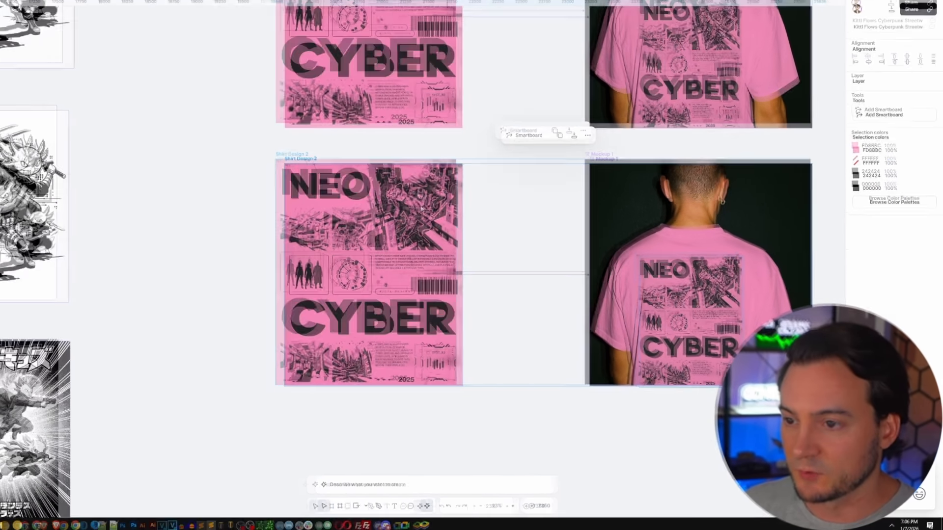
{"action": "left_click", "coordinate": [356, 184]}
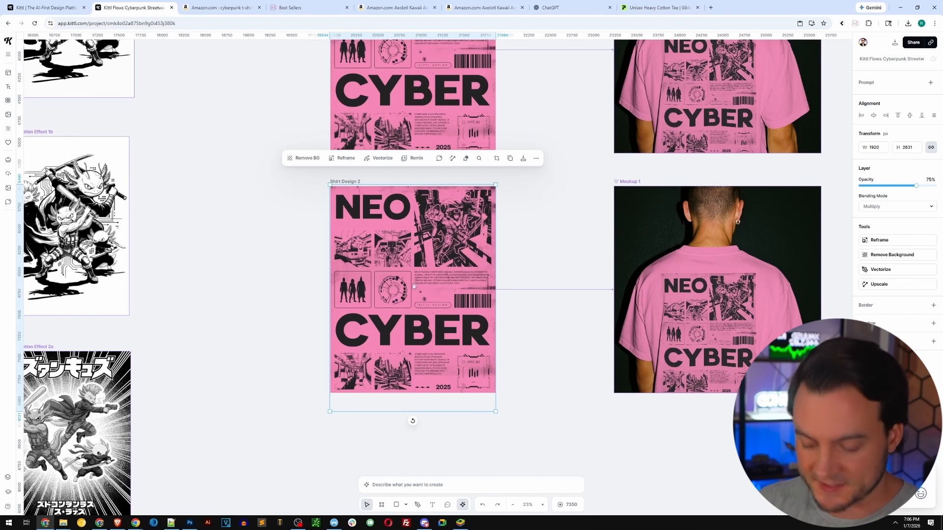
{"action": "key", "text": "Escape"}
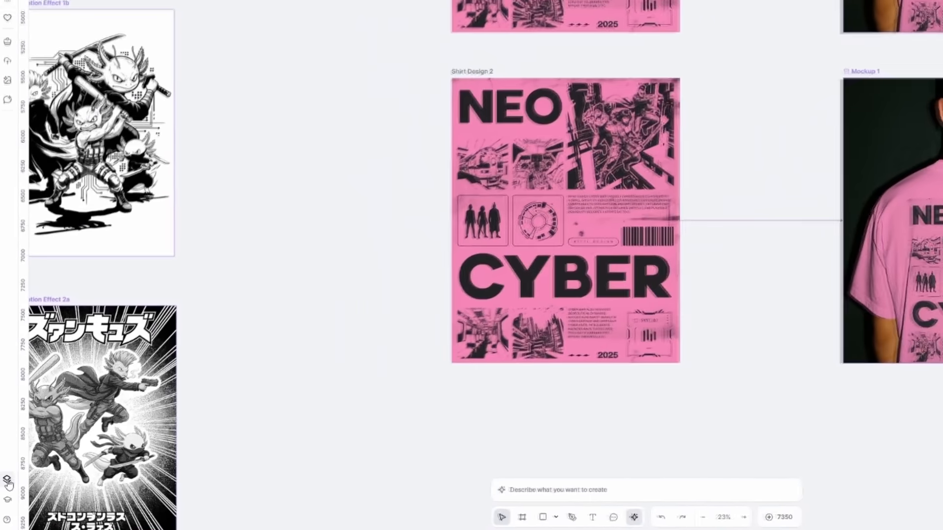
{"action": "left_click", "coordinate": [7, 481]}
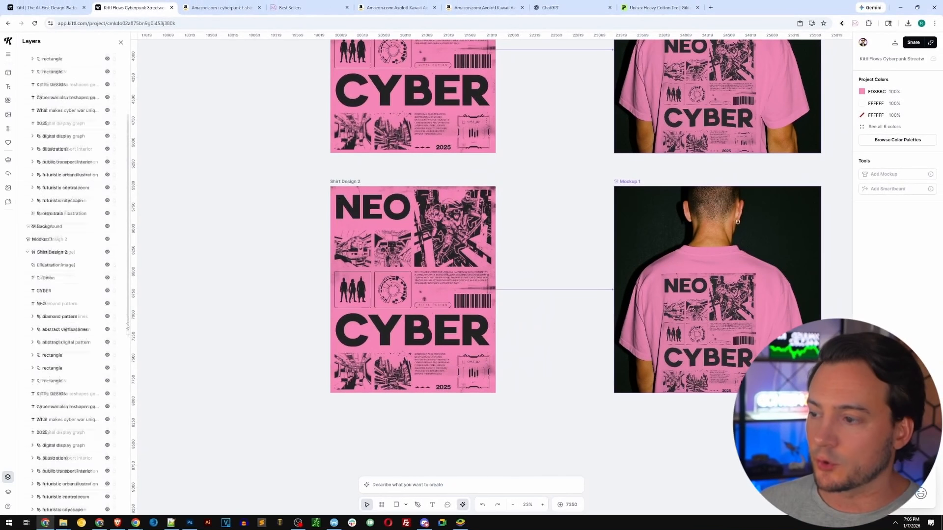
{"action": "scroll", "coordinate": [168, 380], "scroll_direction": "down", "scroll_amount": 5}
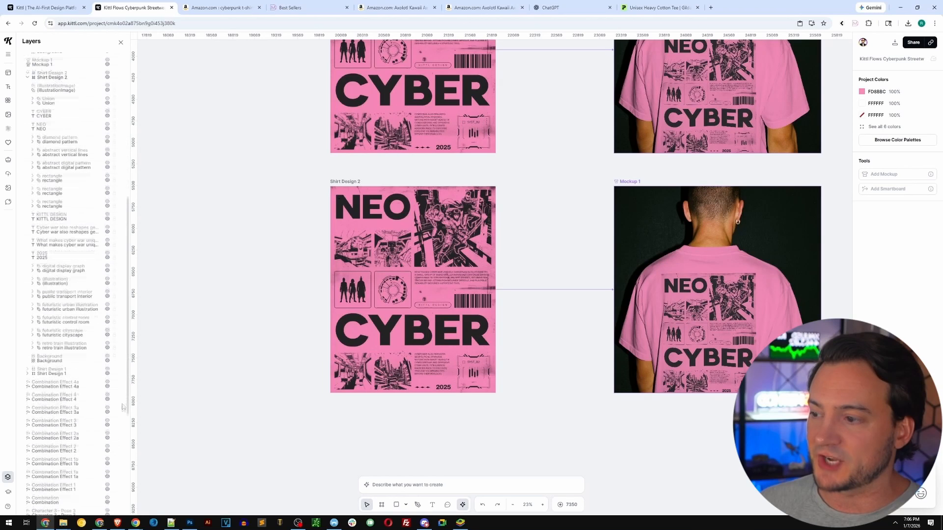
{"action": "scroll", "coordinate": [123, 407], "scroll_direction": "up", "scroll_amount": 5}
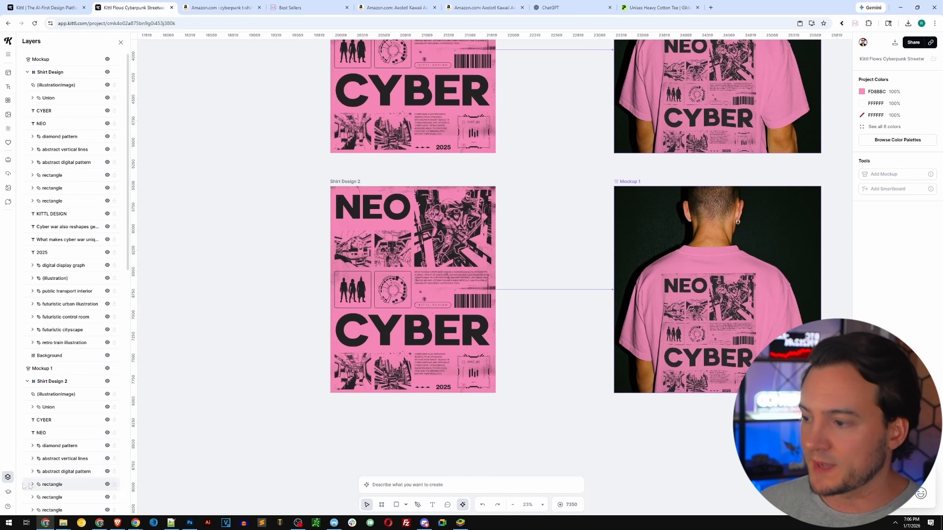
{"action": "left_click", "coordinate": [7, 479]}
{"action": "left_click", "coordinate": [491, 352]}
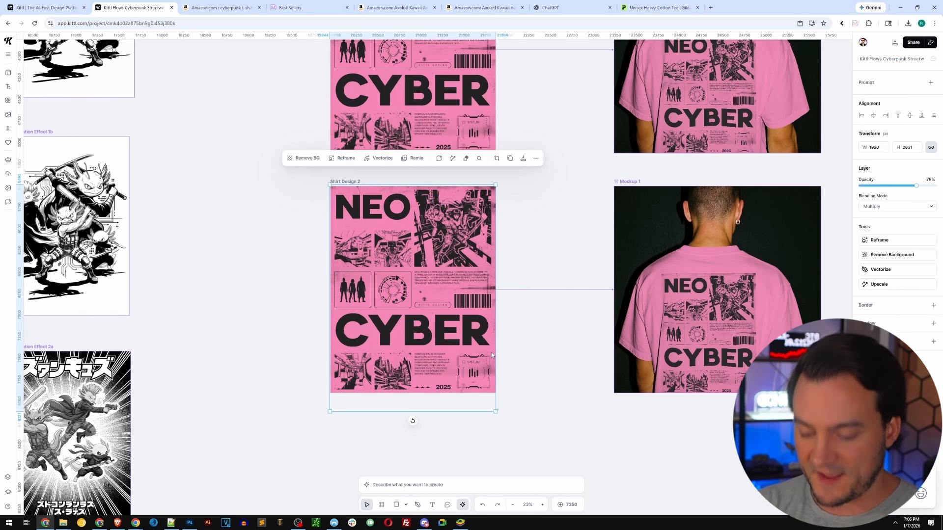
{"action": "key", "text": "Escape"}
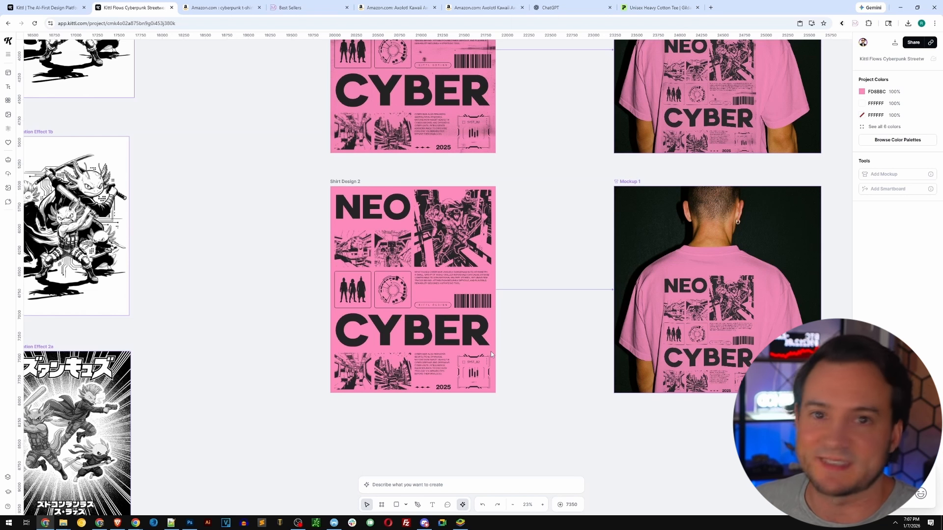
Step: Delete the human fighters from the large city illustration in Shirt Design 2, keeping the city artwork behind them
{"action": "left_click_drag", "start_coordinate": [222, 206], "coordinate": [302, 219]}
{"action": "left_click", "coordinate": [530, 238]}
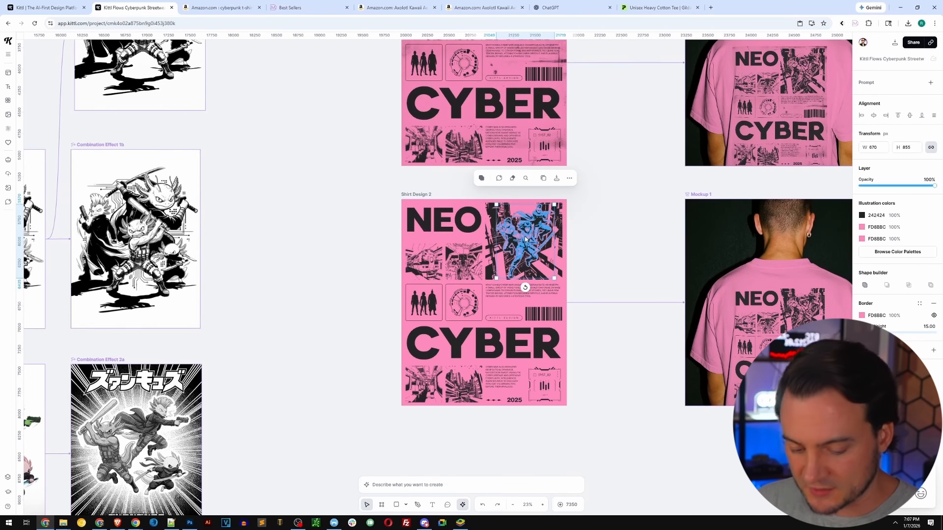
{"action": "left_click", "coordinate": [351, 213]}
Step: Convert the Combination Effect 1a smartboard to an image and copy the resulting image
{"action": "left_click_drag", "start_coordinate": [309, 160], "coordinate": [371, 314]}
{"action": "left_click", "coordinate": [215, 172]}
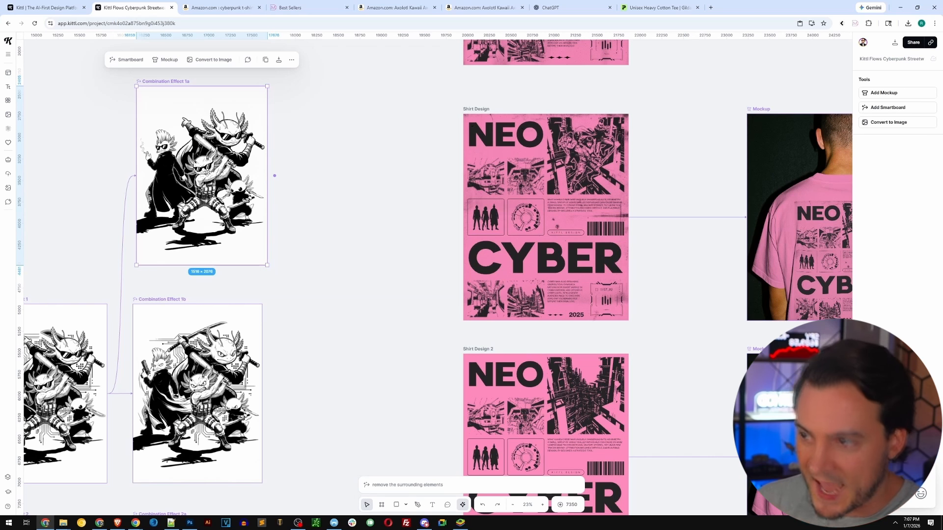
{"action": "left_click", "coordinate": [210, 60]}
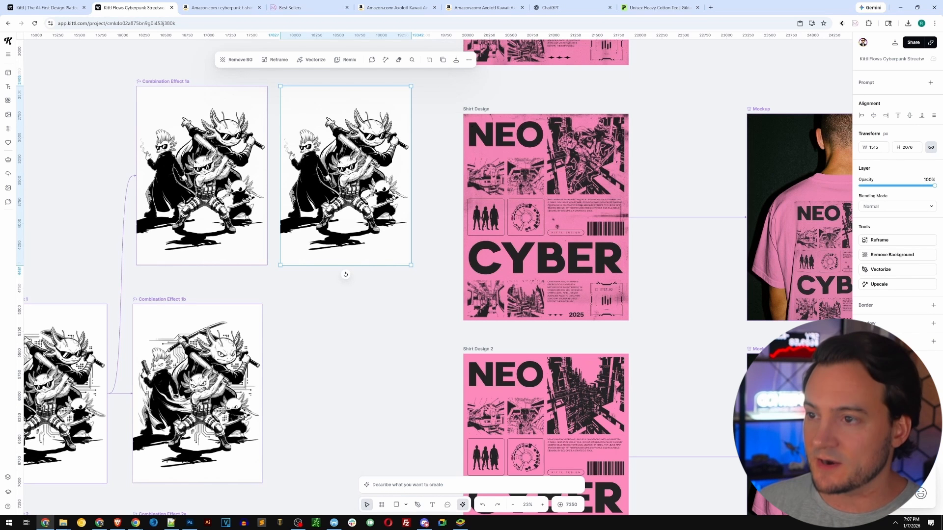
{"action": "right_click", "coordinate": [354, 172]}
{"action": "left_click", "coordinate": [409, 203]}
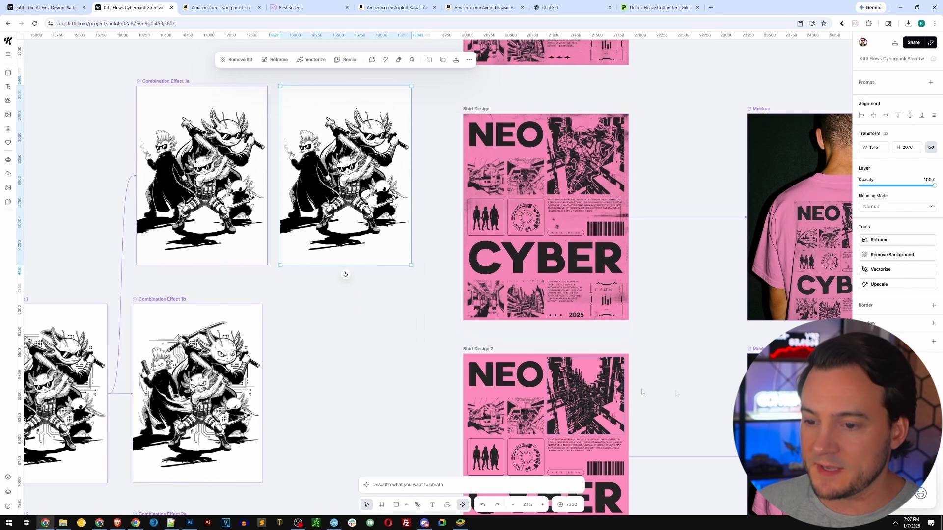
Step: Paste the copied black-and-white axolotl group into Shirt Design 2 and remove the image's background
{"action": "scroll", "coordinate": [642, 391], "scroll_direction": "down", "scroll_amount": 2}
{"action": "left_click", "coordinate": [584, 285]}
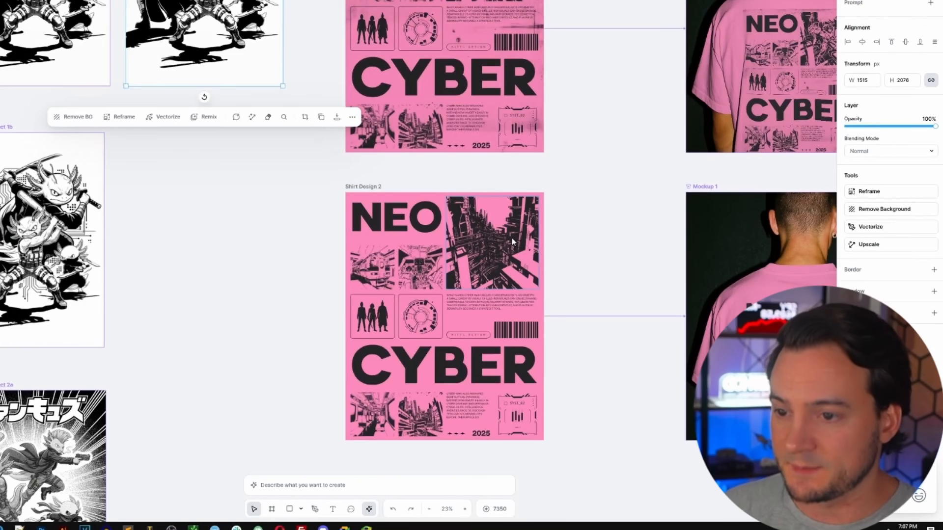
{"action": "left_click", "coordinate": [512, 238]}
{"action": "right_click", "coordinate": [500, 239]}
{"action": "left_click", "coordinate": [515, 256]}
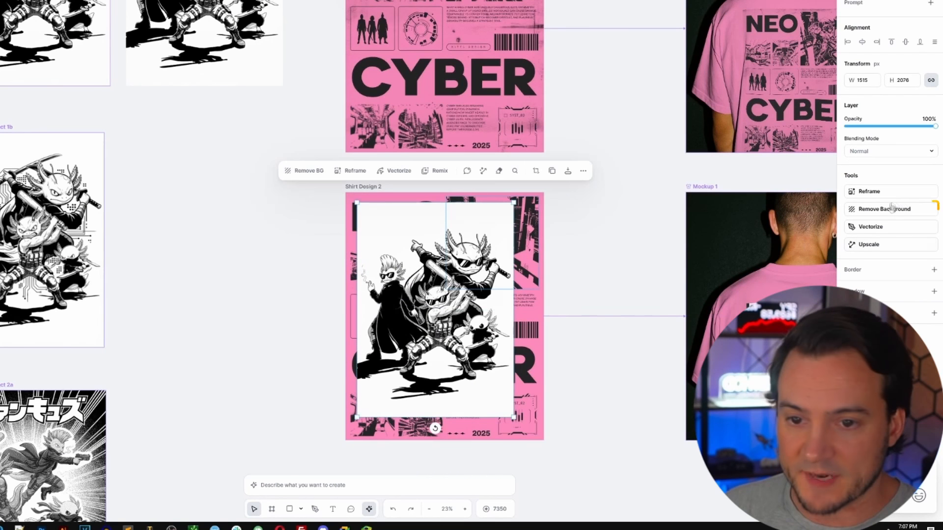
{"action": "left_click", "coordinate": [498, 349]}
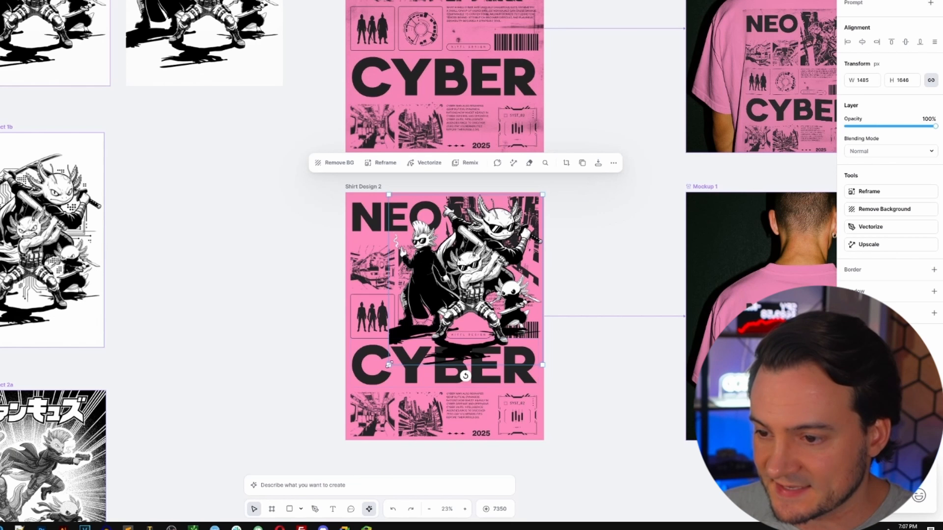
Step: Scale the axolotl group to 817 × 905 px and position it over the large city illustration in Shirt Design 2
{"action": "left_click_drag", "start_coordinate": [389, 365], "coordinate": [467, 279]}
{"action": "left_click_drag", "start_coordinate": [511, 240], "coordinate": [495, 245]}
{"action": "left_click_drag", "start_coordinate": [529, 287], "coordinate": [537, 295]}
{"action": "left_click_drag", "start_coordinate": [496, 252], "coordinate": [500, 251]}
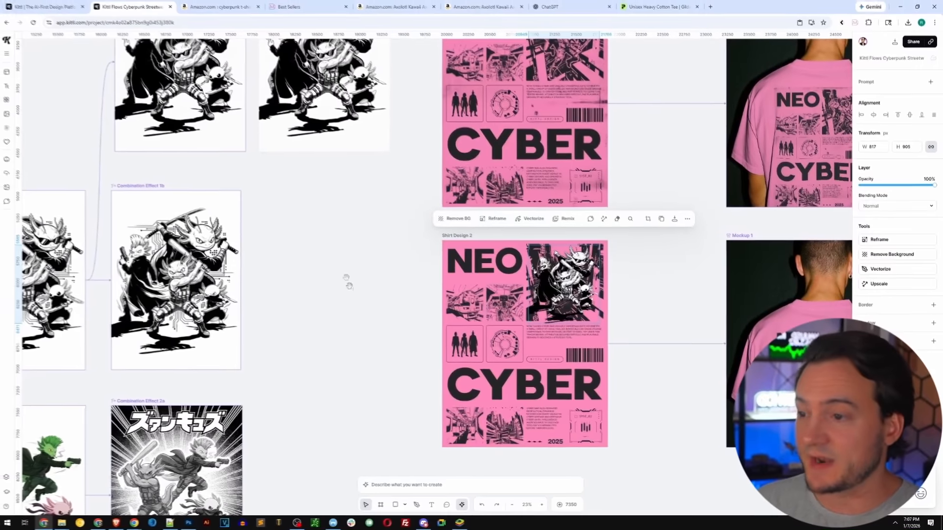
Step: Delete the three human silhouettes from the small rounded frame in Shirt Design 2
{"action": "left_click_drag", "start_coordinate": [226, 218], "coordinate": [240, 205]}
{"action": "left_click_drag", "start_coordinate": [355, 251], "coordinate": [418, 207]}
{"action": "scroll", "coordinate": [585, 253], "scroll_direction": "up", "scroll_amount": 5}
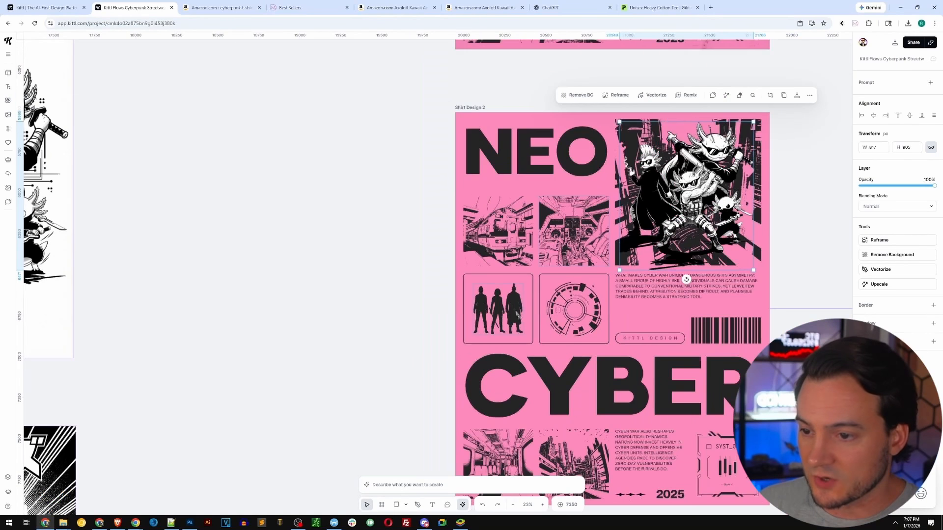
{"action": "left_click", "coordinate": [516, 314]}
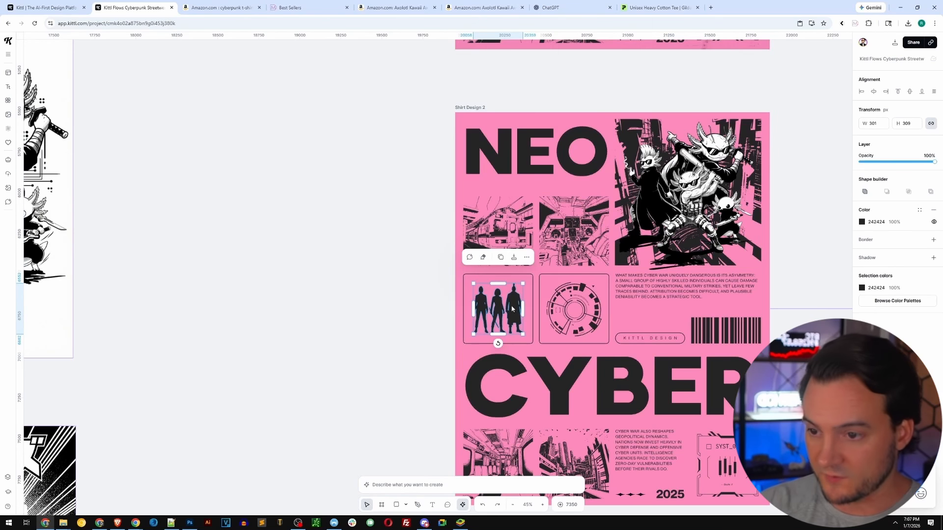
{"action": "key", "text": "Delete"}
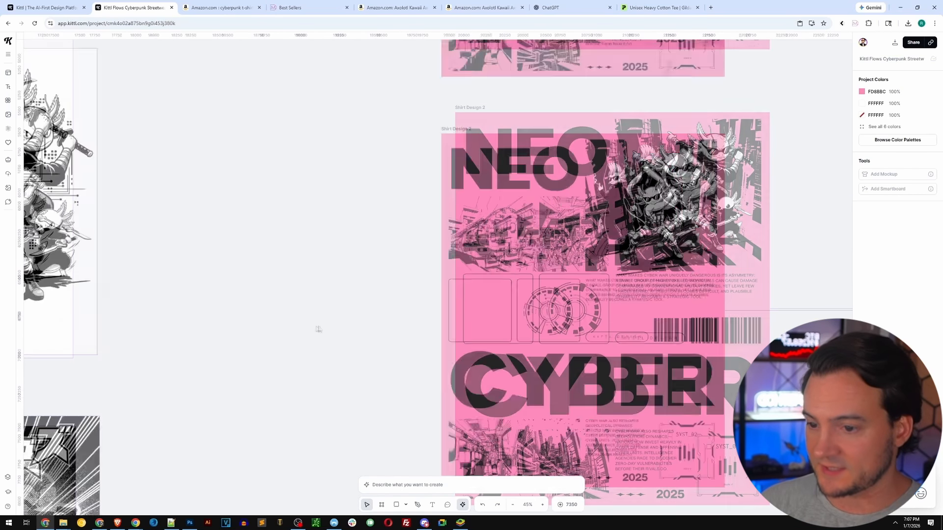
Step: Convert the Combination Effect 3a smartboard with the black axolotl silhouettes to an image
{"action": "scroll", "coordinate": [318, 329], "scroll_direction": "down", "scroll_amount": 2}
{"action": "left_click_drag", "start_coordinate": [257, 363], "coordinate": [552, 94]}
{"action": "left_click_drag", "start_coordinate": [440, 293], "coordinate": [517, 96]}
{"action": "scroll", "coordinate": [559, 258], "scroll_direction": "down", "scroll_amount": 2}
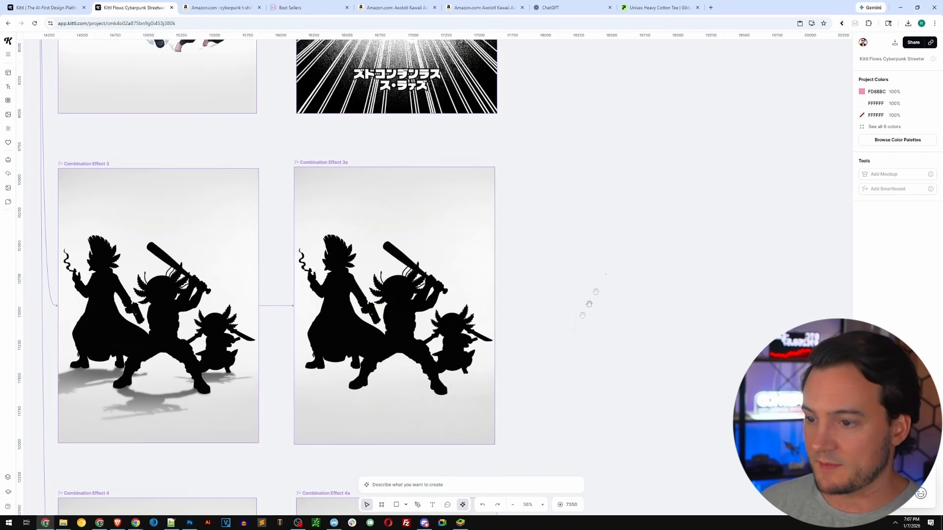
{"action": "left_click_drag", "start_coordinate": [589, 304], "coordinate": [551, 264]}
{"action": "left_click", "coordinate": [373, 236]}
{"action": "left_click", "coordinate": [357, 103]}
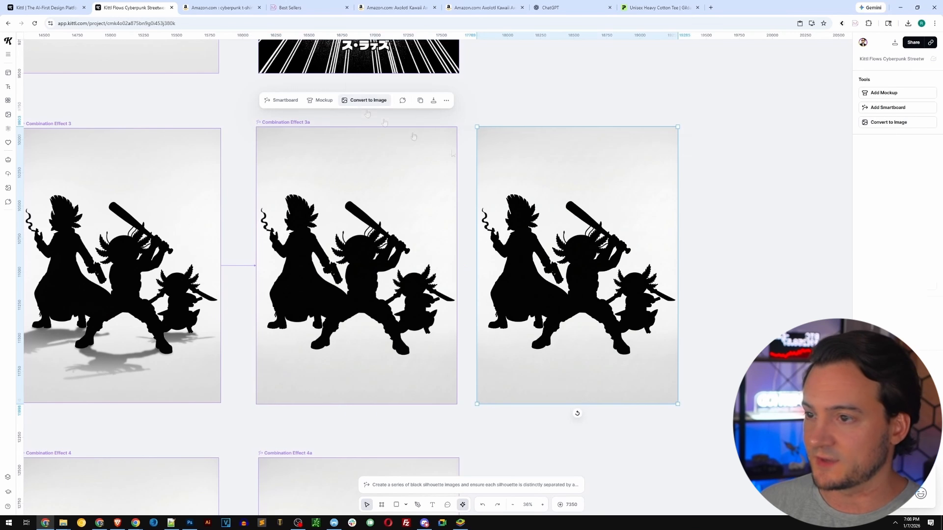
Step: Paste the axolotl silhouette image into Shirt Design 2 and remove its grey background
{"action": "scroll", "coordinate": [525, 251], "scroll_direction": "down", "scroll_amount": 2}
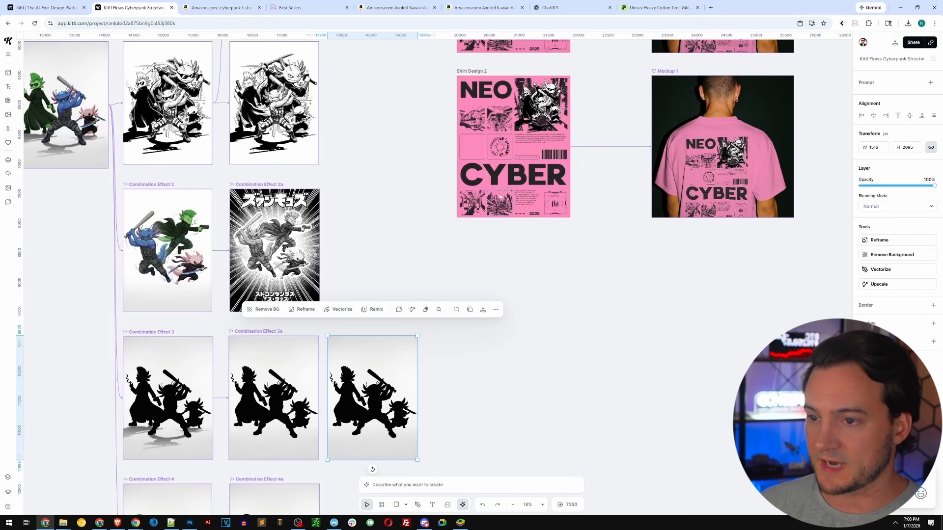
{"action": "left_click", "coordinate": [497, 184]}
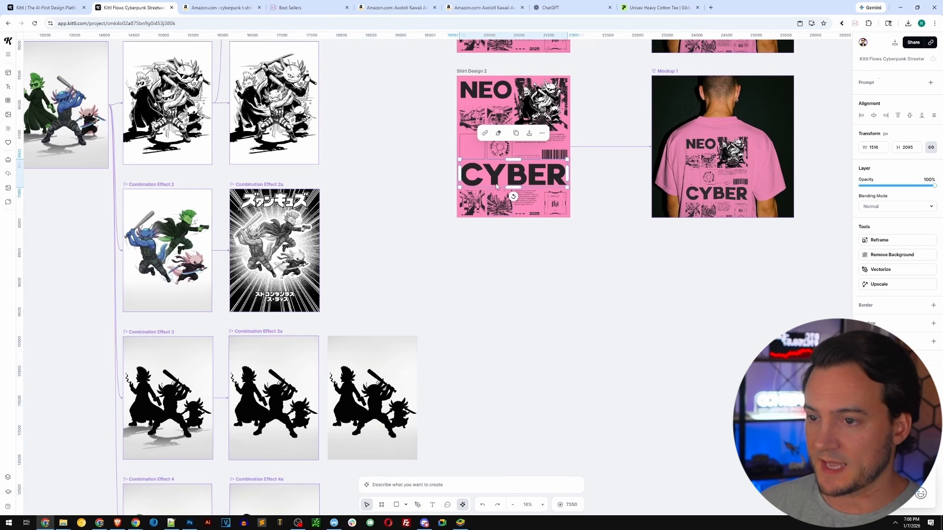
{"action": "key", "text": "ctrl+v"}
{"action": "scroll", "coordinate": [575, 178], "scroll_direction": "up", "scroll_amount": 2}
{"action": "scroll", "coordinate": [577, 181], "scroll_direction": "up", "scroll_amount": 2}
{"action": "left_click_drag", "start_coordinate": [506, 261], "coordinate": [485, 260]}
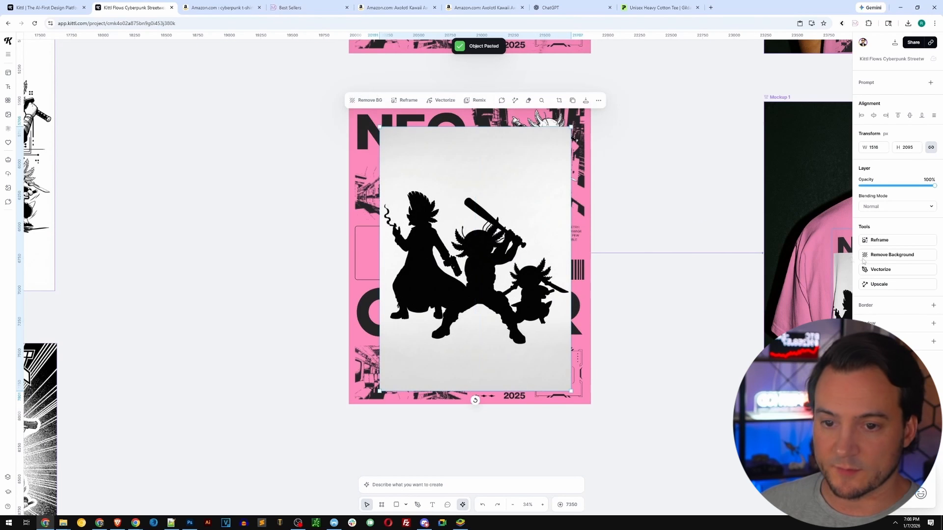
{"action": "left_click", "coordinate": [885, 255]}
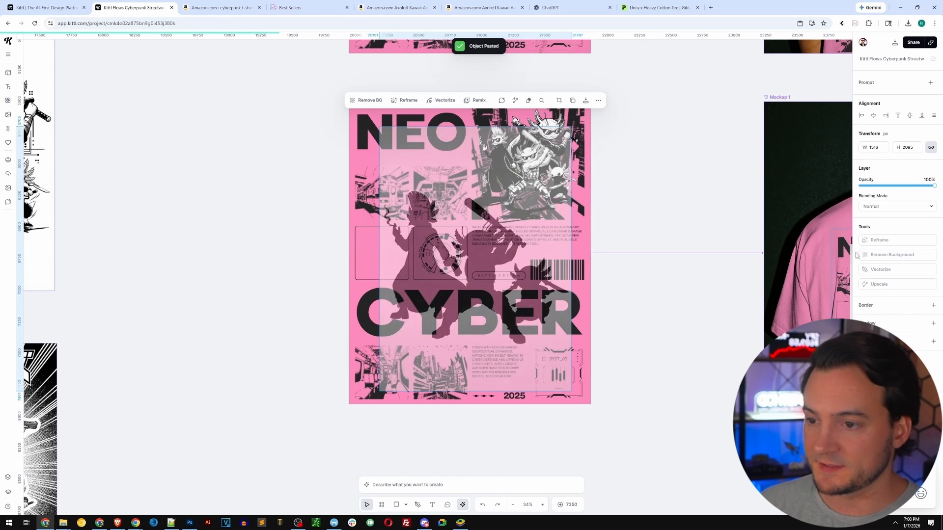
Step: Scale the axolotl silhouettes to 387 × 322 px and place them inside the small rounded frame in Shirt Design 2
{"action": "left_click_drag", "start_coordinate": [569, 191], "coordinate": [497, 250]}
{"action": "left_click_drag", "start_coordinate": [401, 255], "coordinate": [395, 250]}
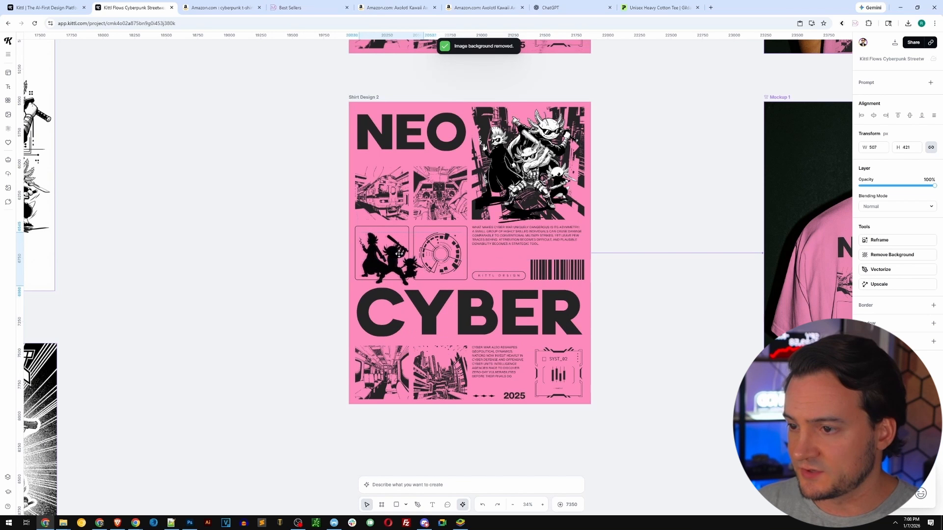
{"action": "left_click_drag", "start_coordinate": [420, 285], "coordinate": [405, 271]}
Step: Delete the second city illustration in the bottom row of Shirt Design 2, beside the train interior
{"action": "scroll", "coordinate": [379, 270], "scroll_direction": "down", "scroll_amount": 2}
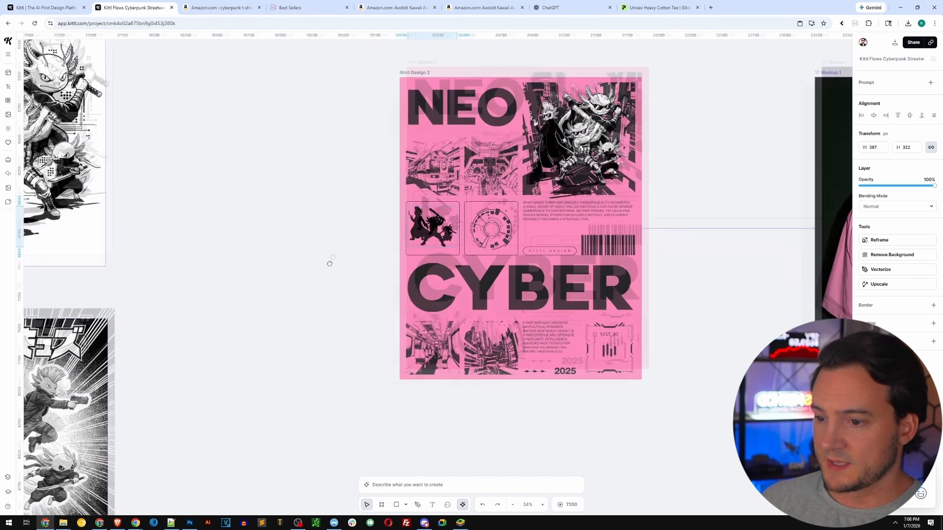
{"action": "scroll", "coordinate": [376, 269], "scroll_direction": "down", "scroll_amount": 3}
{"action": "left_click_drag", "start_coordinate": [348, 299], "coordinate": [405, 253]}
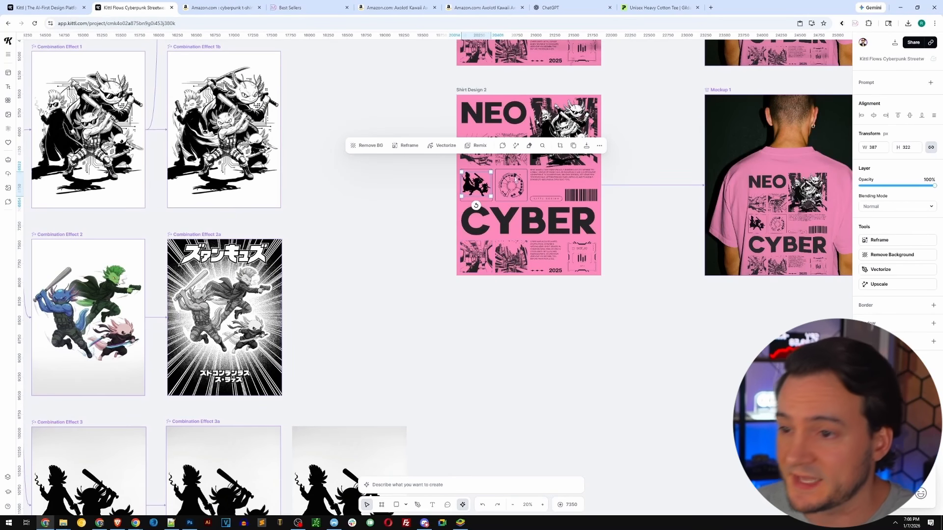
{"action": "scroll", "coordinate": [511, 226], "scroll_direction": "up", "scroll_amount": 2}
{"action": "left_click", "coordinate": [157, 304]}
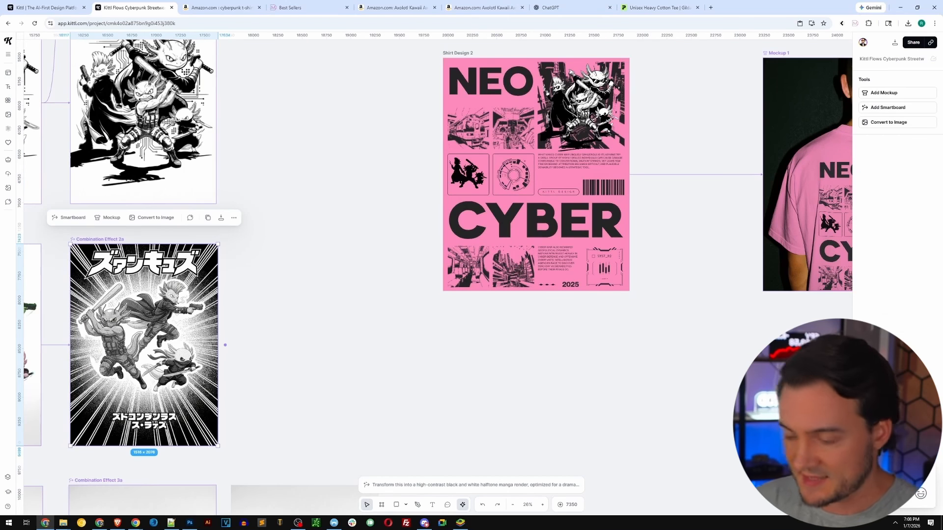
{"action": "left_click_drag", "start_coordinate": [240, 303], "coordinate": [453, 264]}
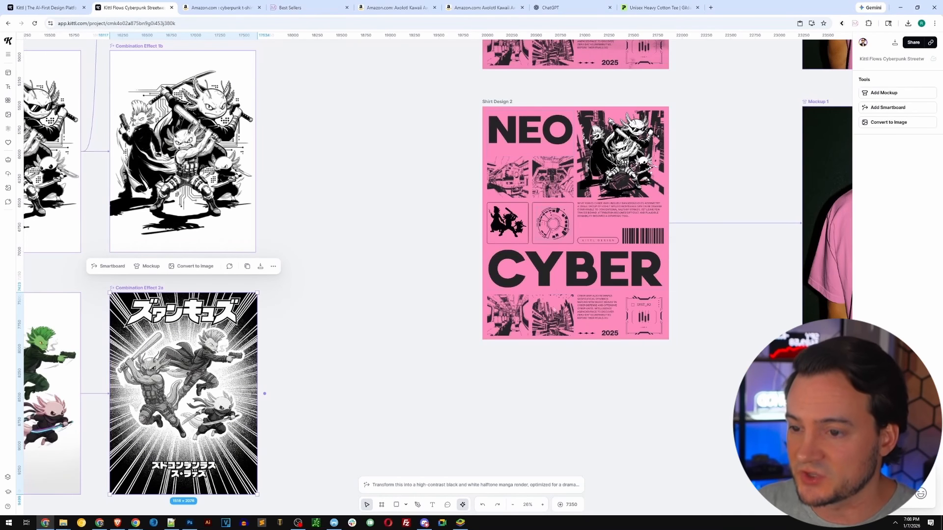
{"action": "left_click", "coordinate": [553, 314]}
{"action": "key", "text": "Delete"}
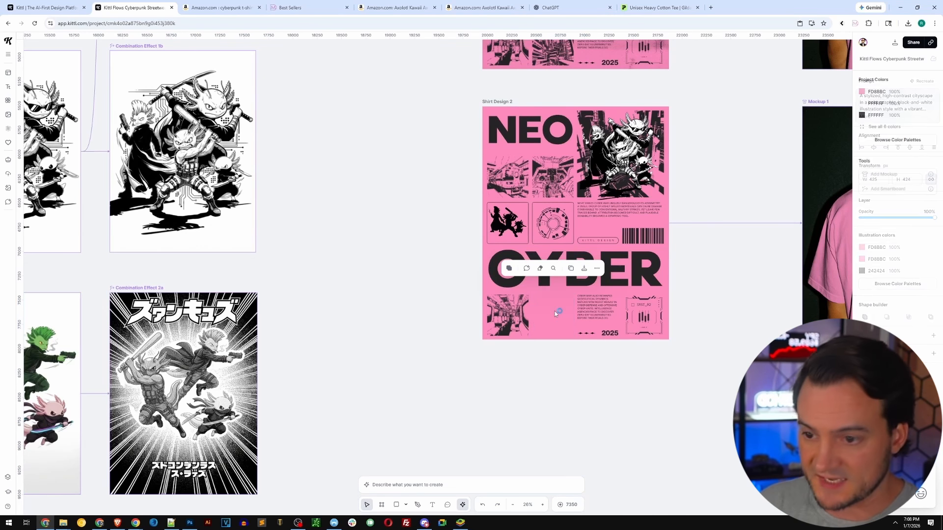
Step: Convert the Combination Effect 2a smartboard with the manga-style axolotls to an image, then copy and paste that image
{"action": "left_click", "coordinate": [191, 361]}
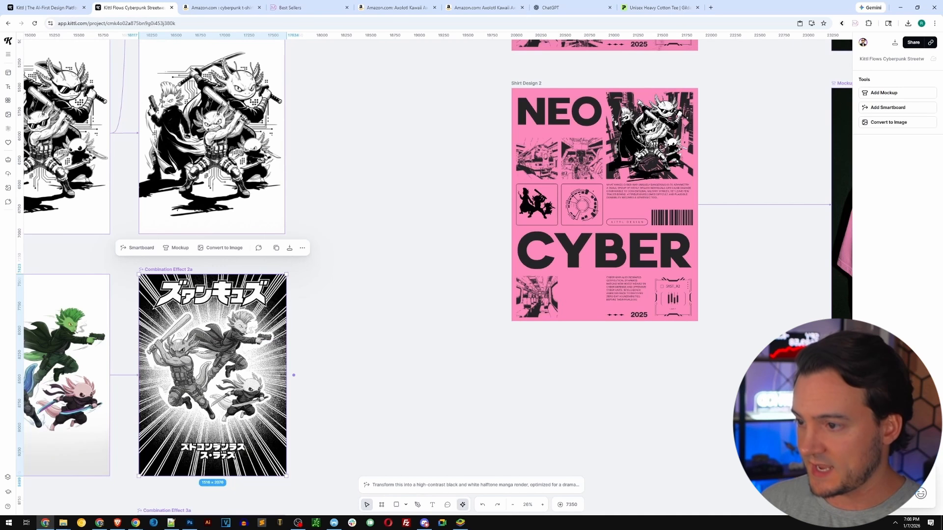
{"action": "left_click", "coordinate": [219, 251]}
{"action": "right_click", "coordinate": [382, 326]}
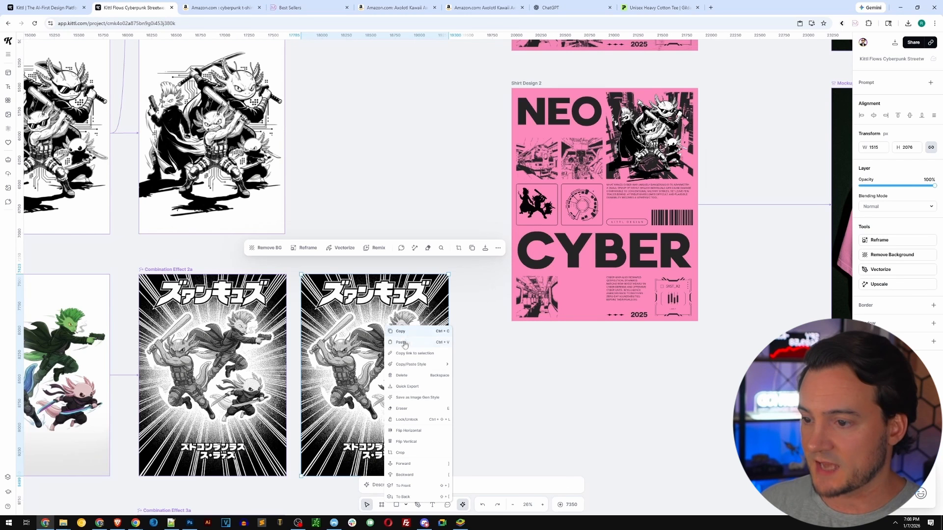
{"action": "left_click", "coordinate": [402, 333]}
{"action": "key", "text": "ctrl+v"}
{"action": "key", "text": "ctrl+v"}
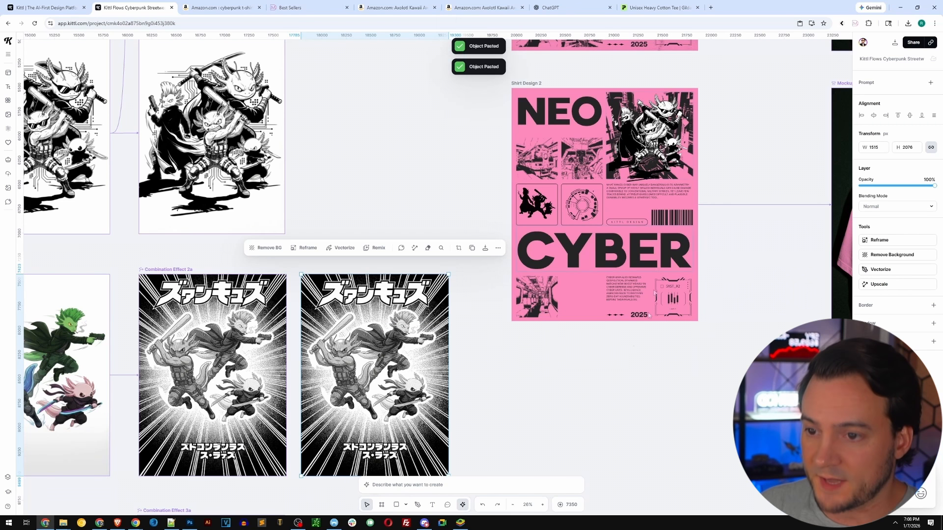
Step: Fit the manga axolotl image into the empty bottom-row slot of Shirt Design 2, cropping its lower part to 445 × 421 px overall
{"action": "left_click_drag", "start_coordinate": [614, 338], "coordinate": [581, 381]}
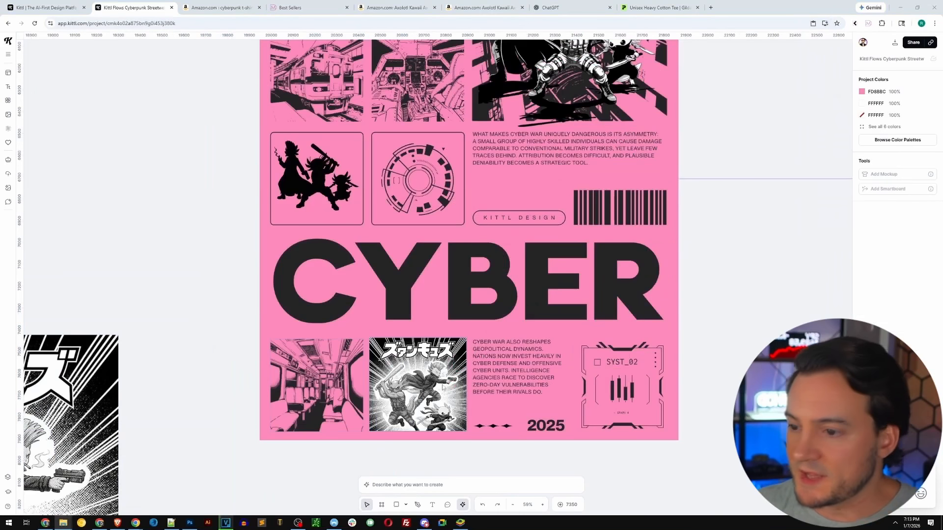
{"action": "left_click", "coordinate": [417, 385]}
{"action": "mouse_move", "coordinate": [425, 370]}
{"action": "left_mouse_down"}
{"action": "mouse_move", "coordinate": [334, 371]}
{"action": "mouse_move", "coordinate": [538, 368]}
{"action": "mouse_move", "coordinate": [443, 368]}
{"action": "left_mouse_up"}
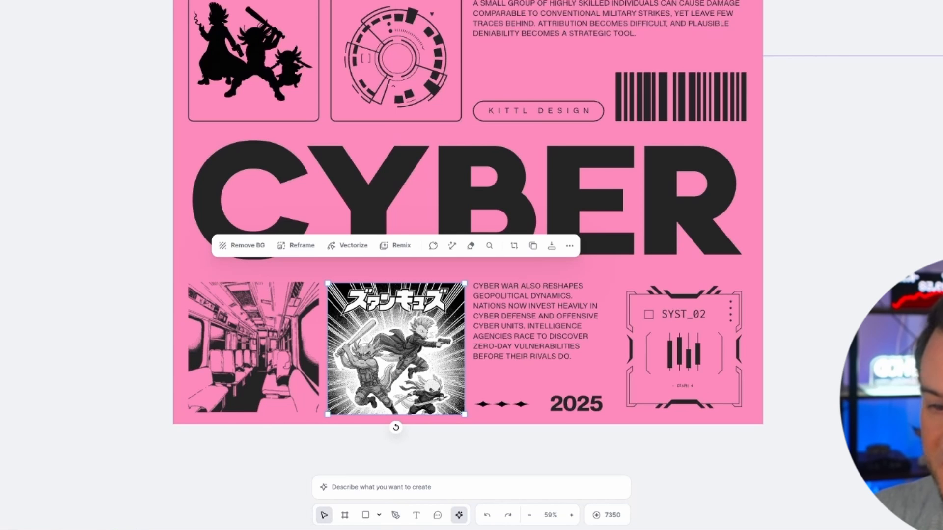
{"action": "left_click", "coordinate": [514, 245]}
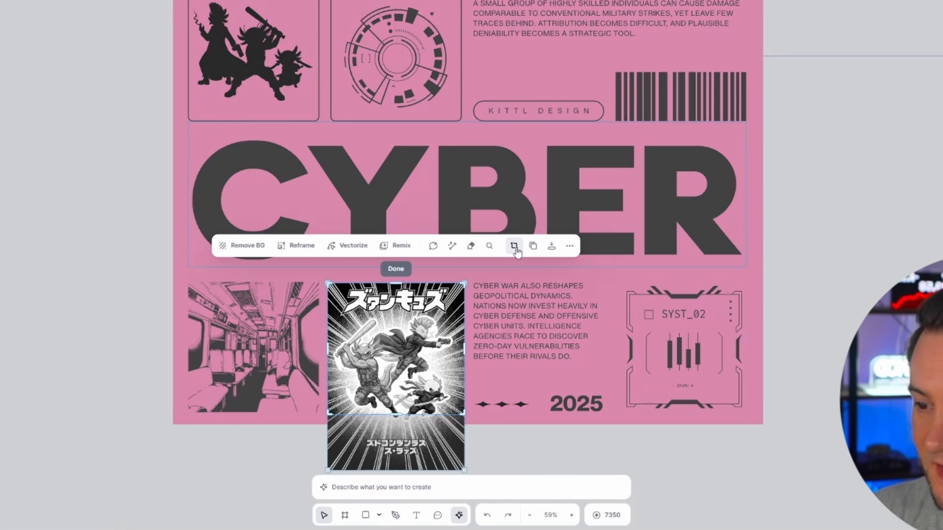
{"action": "mouse_move", "coordinate": [396, 416]}
{"action": "left_mouse_down"}
{"action": "mouse_move", "coordinate": [397, 470]}
{"action": "mouse_move", "coordinate": [397, 413]}
{"action": "left_mouse_up"}
{"action": "left_click", "coordinate": [396, 269]}
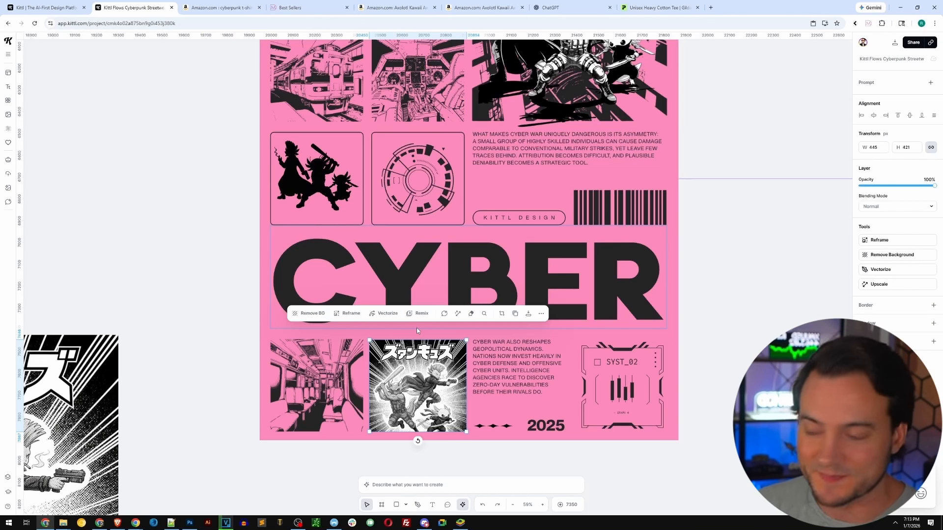
{"action": "left_click", "coordinate": [706, 206]}
Step: Copy the paragraph under the main axolotl illustration and ask the AI chat to "rewrite this text with an axolotl theme"
{"action": "left_click_drag", "start_coordinate": [706, 206], "coordinate": [709, 262]}
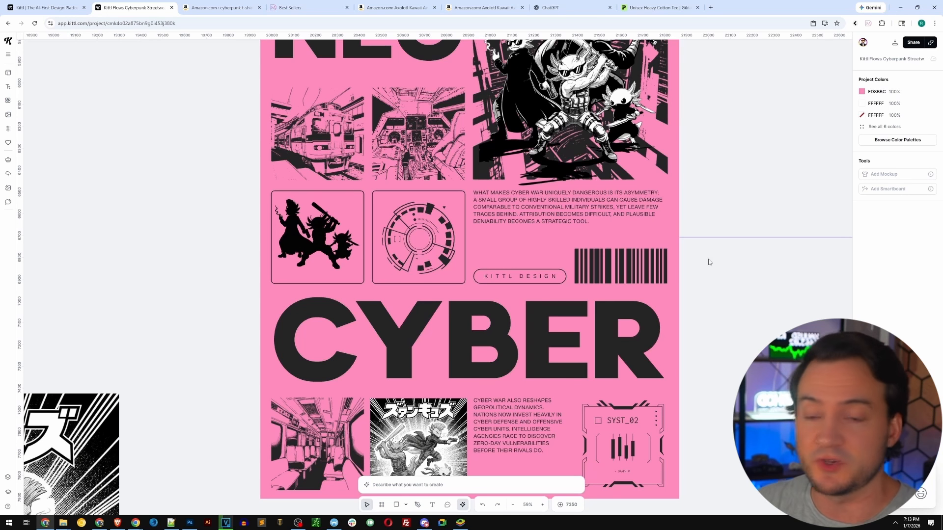
{"action": "left_click", "coordinate": [588, 223]}
{"action": "double_click", "coordinate": [565, 206]}
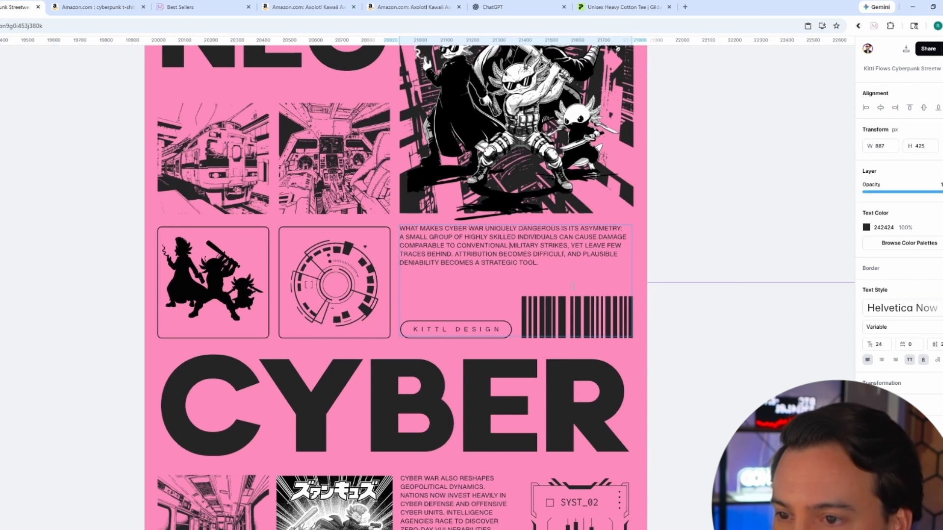
{"action": "left_click_drag", "start_coordinate": [560, 274], "coordinate": [290, 221]}
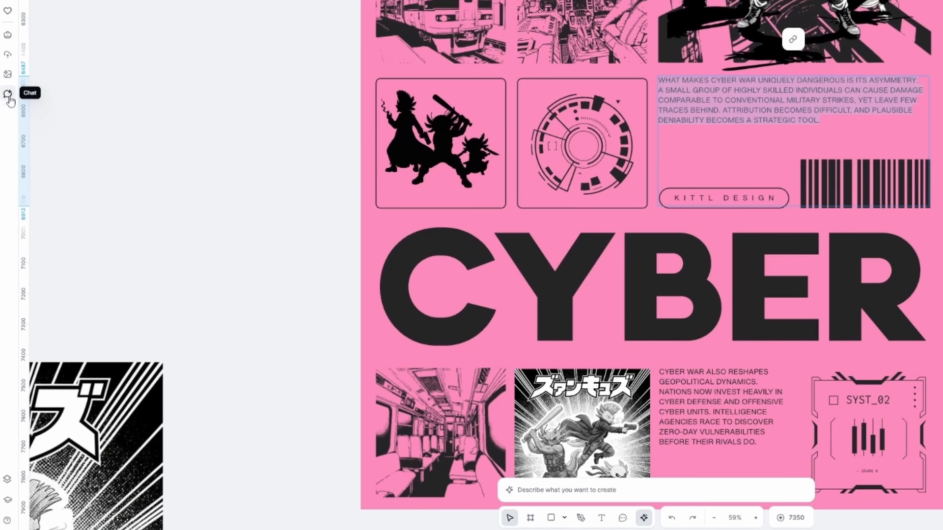
{"action": "left_click", "coordinate": [9, 95]}
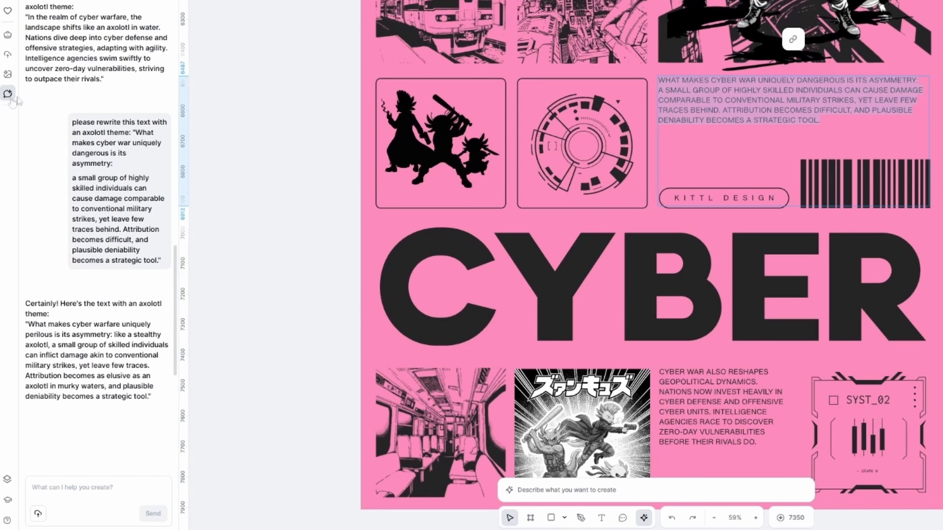
{"action": "left_click", "coordinate": [103, 478]}
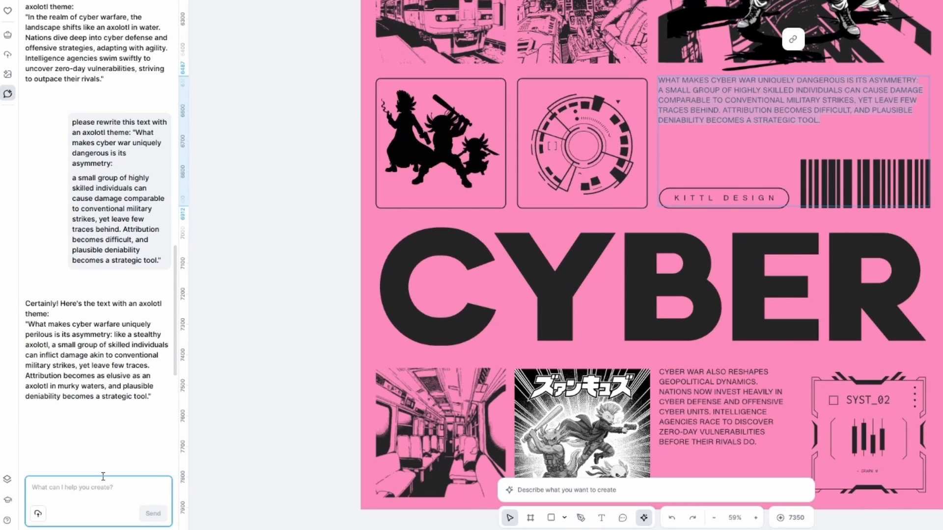
{"action": "type", "text": "rewrite this text with an axolotl t"}
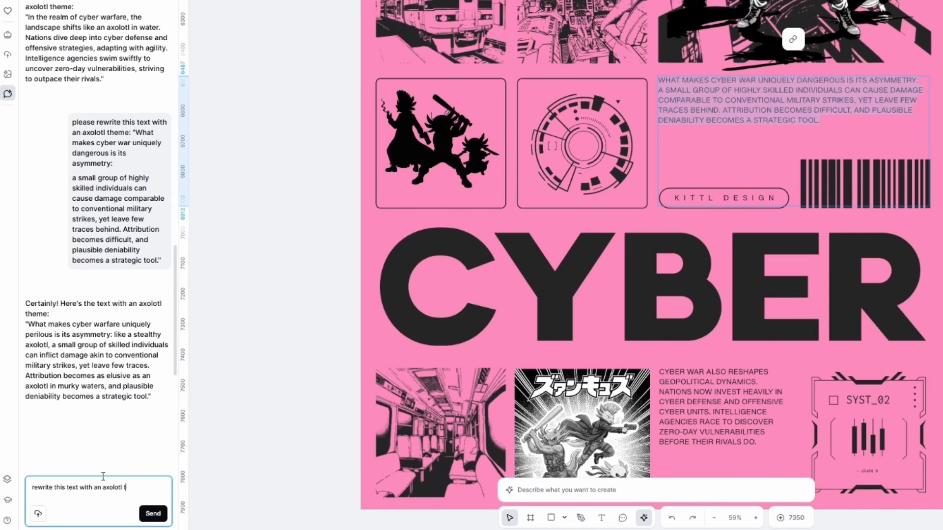
{"action": "type", "text": "heme"}
{"action": "key", "text": "ctrl+v"}
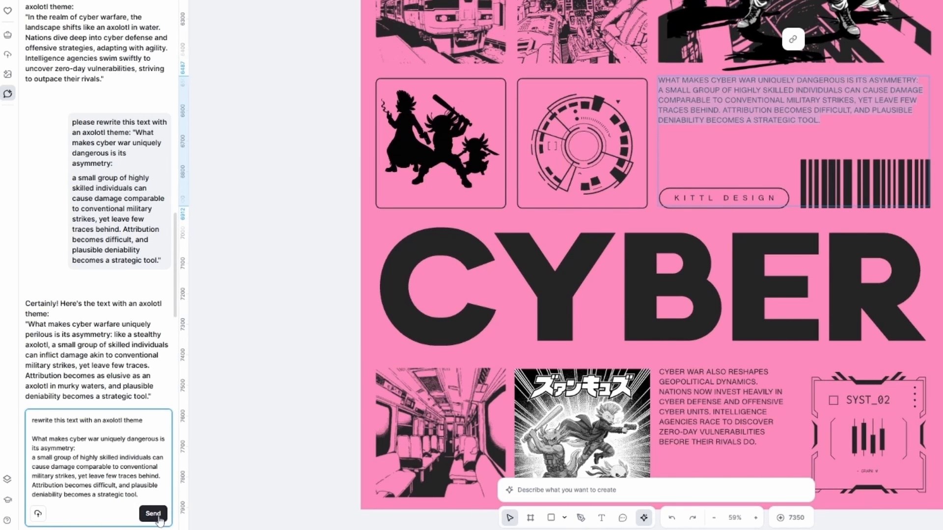
{"action": "left_click", "coordinate": [153, 514]}
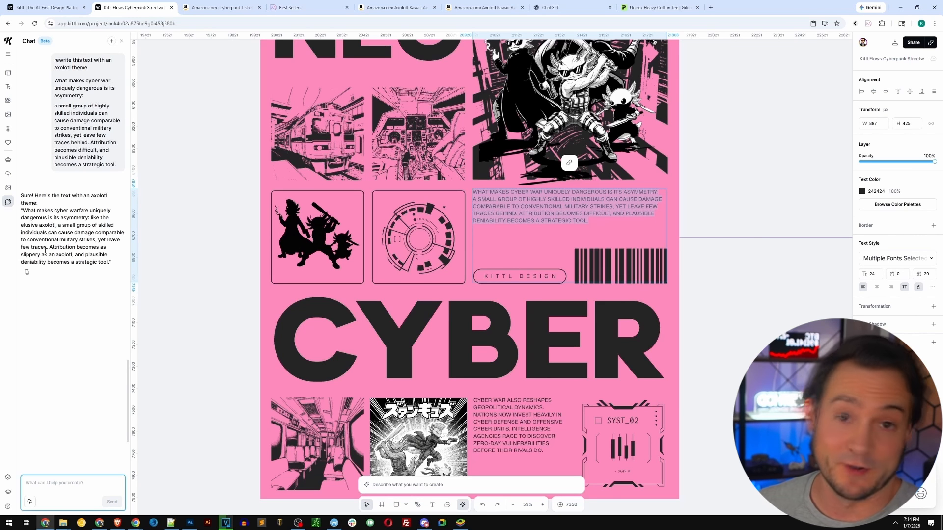
Step: Replace the paragraph under the main illustration with the chat's axolotl rewrite, removing the introductory line and the quotation marks
{"action": "left_click", "coordinate": [59, 230]}
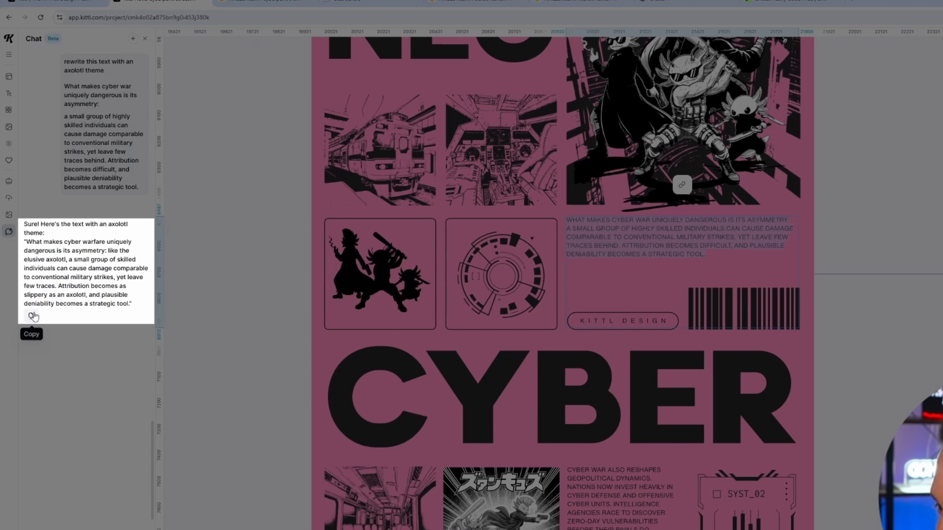
{"action": "left_click", "coordinate": [33, 316]}
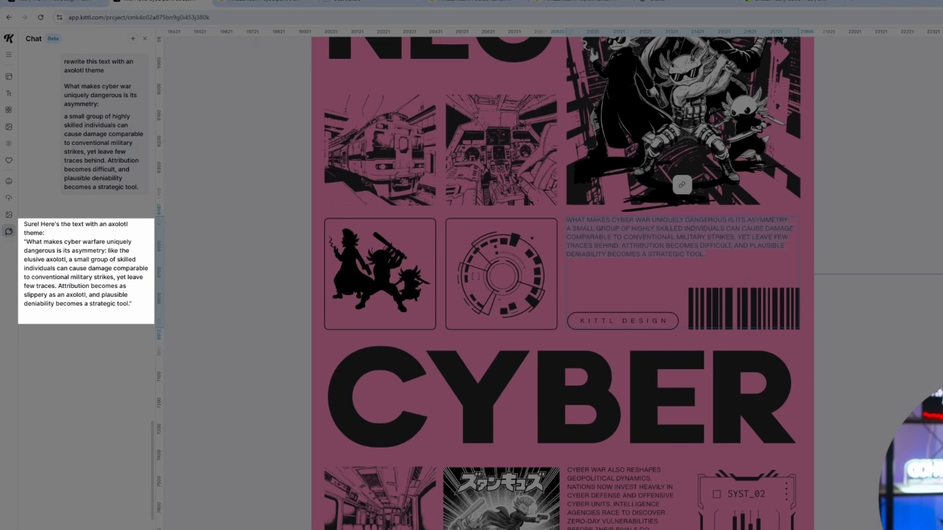
{"action": "key", "text": "ctrl+v"}
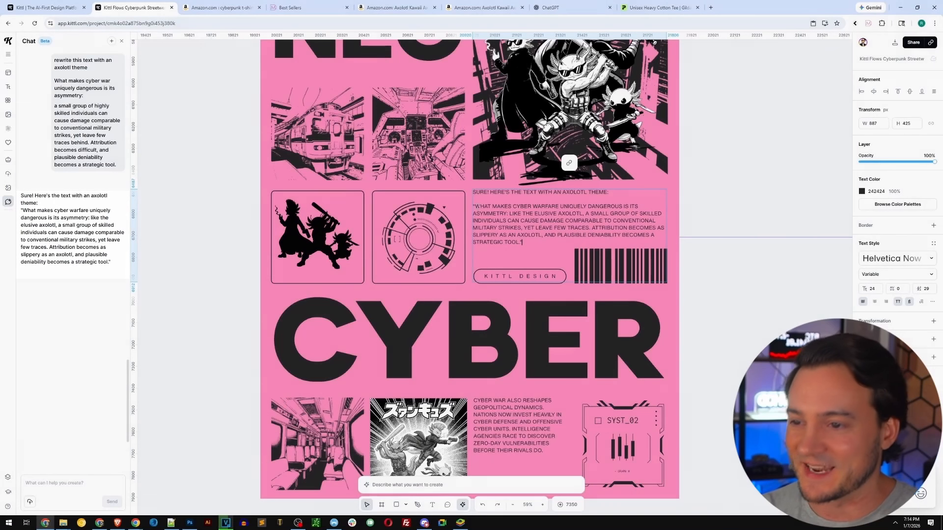
{"action": "left_click_drag", "start_coordinate": [475, 207], "coordinate": [472, 192]}
{"action": "key", "text": "BackSpace"}
{"action": "left_click", "coordinate": [522, 228]}
{"action": "key", "text": "BackSpace"}
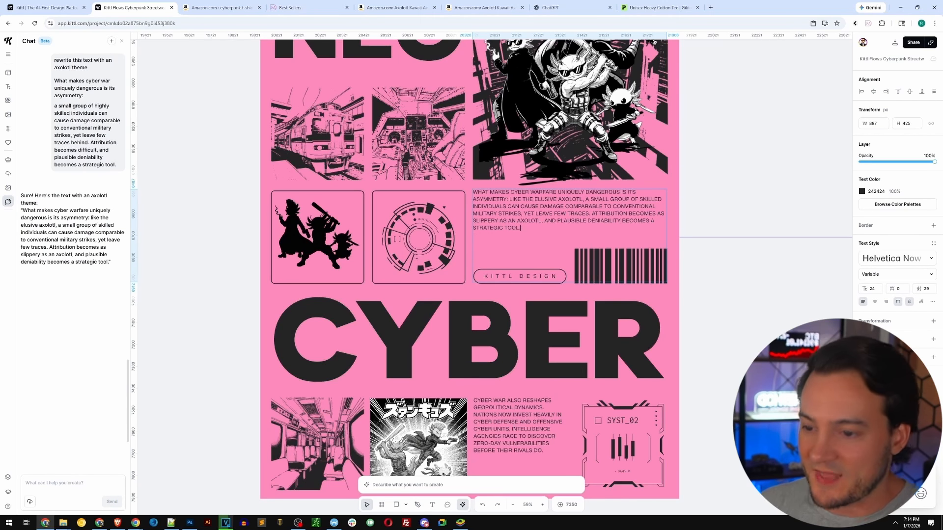
Step: Copy the bottom-row paragraph beside the manga image and have the AI chat rewrite it with an axolotl theme
{"action": "left_click", "coordinate": [515, 425]}
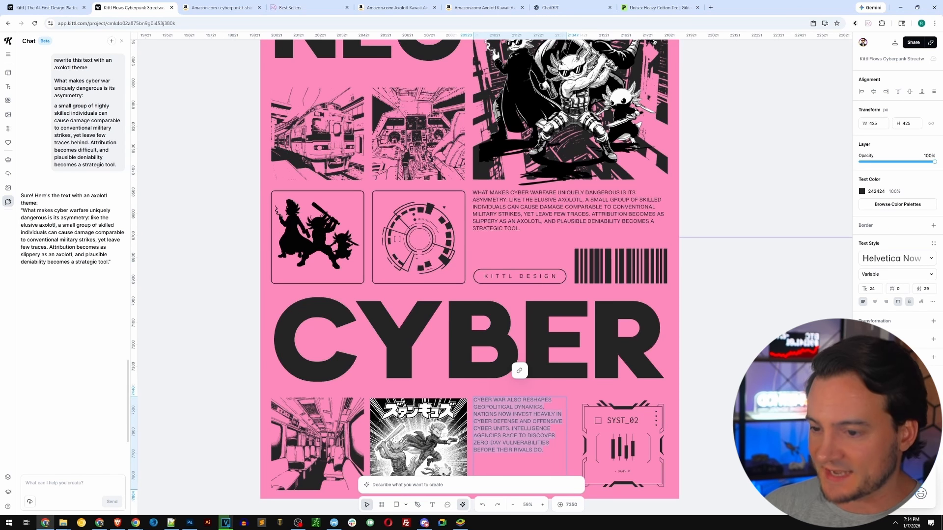
{"action": "left_click", "coordinate": [66, 488]}
{"action": "type", "text": "rewrite this te"}
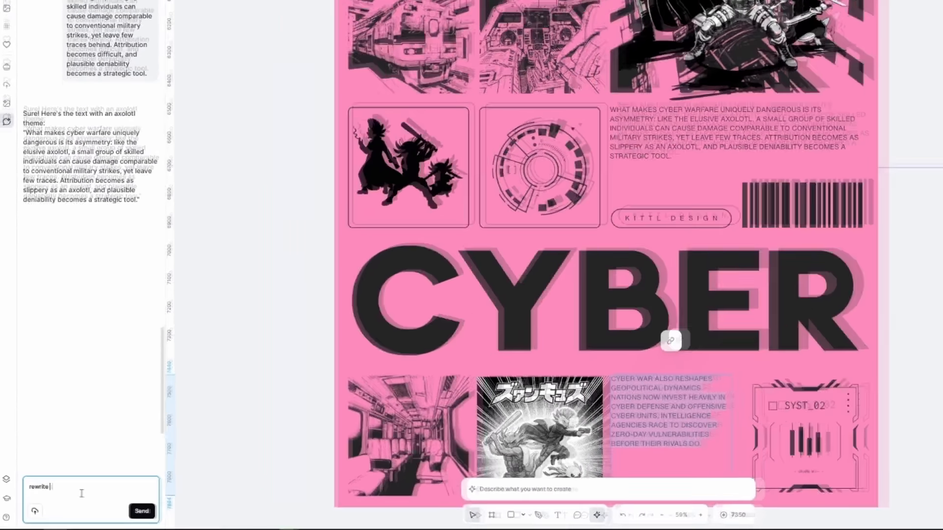
{"action": "type", "text": "xt with an axolotl theme"}
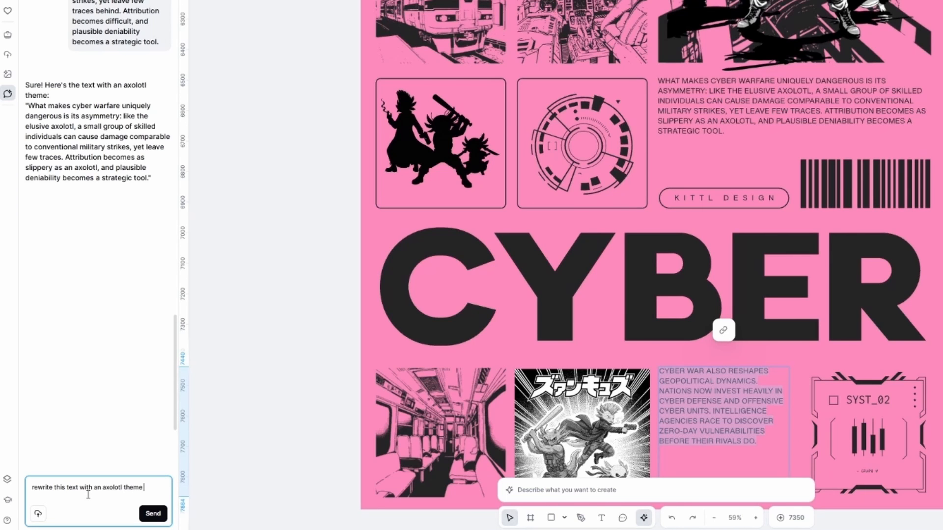
{"action": "key", "text": "Return"}
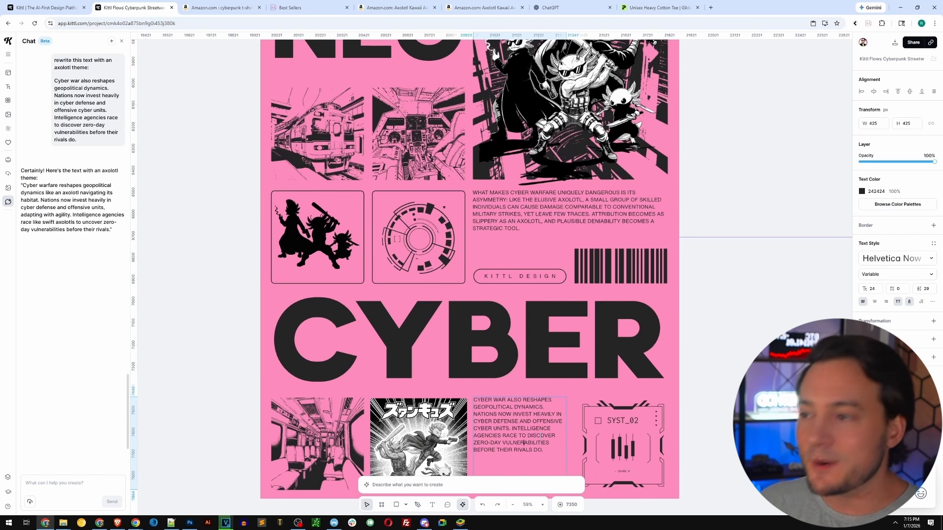
Step: Replace the bottom-row paragraph with the chat's axolotl version, stripping the introductory line and the quotation marks
{"action": "left_click", "coordinate": [26, 239]}
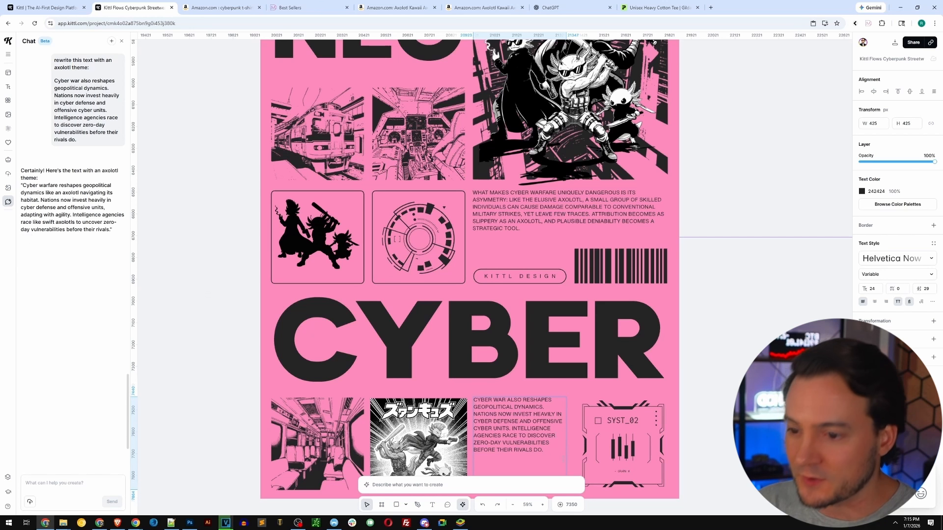
{"action": "key", "text": "ctrl+a"}
{"action": "key", "text": "ctrl+v"}
{"action": "left_click_drag", "start_coordinate": [476, 421], "coordinate": [471, 399]}
{"action": "key", "text": "BackSpace"}
{"action": "left_click", "coordinate": [508, 473]}
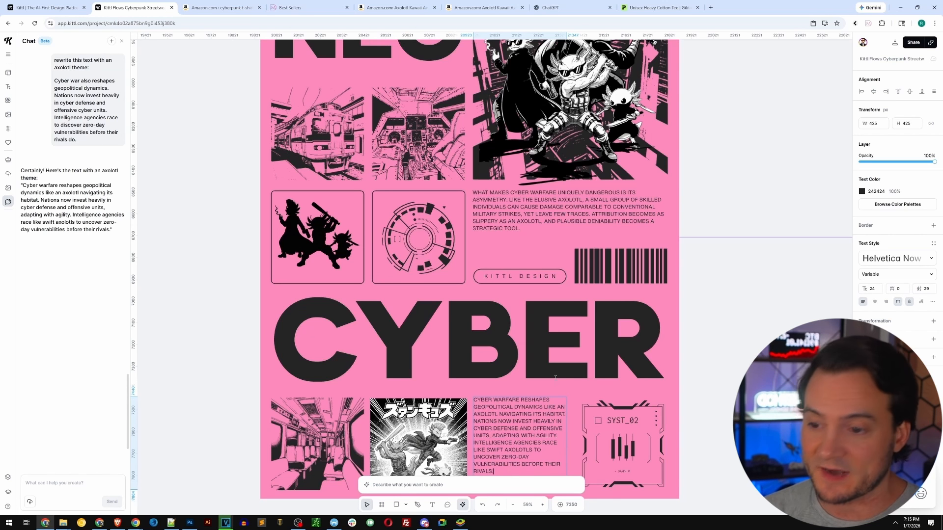
{"action": "left_click", "coordinate": [720, 398]}
Step: Review the updated Shirt Design 2 beside Mockup 1, dismissing the AI tokens announcement and closing the chat
{"action": "left_click_drag", "start_coordinate": [724, 350], "coordinate": [698, 407]}
{"action": "scroll", "coordinate": [702, 379], "scroll_direction": "down", "scroll_amount": 1}
{"action": "scroll", "coordinate": [703, 380], "scroll_direction": "down", "scroll_amount": 4}
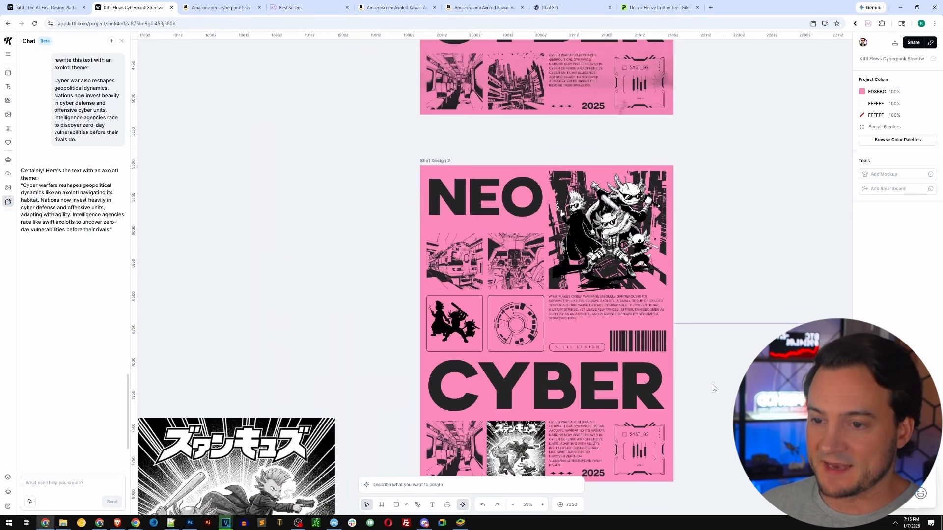
{"action": "left_click_drag", "start_coordinate": [725, 387], "coordinate": [429, 335]}
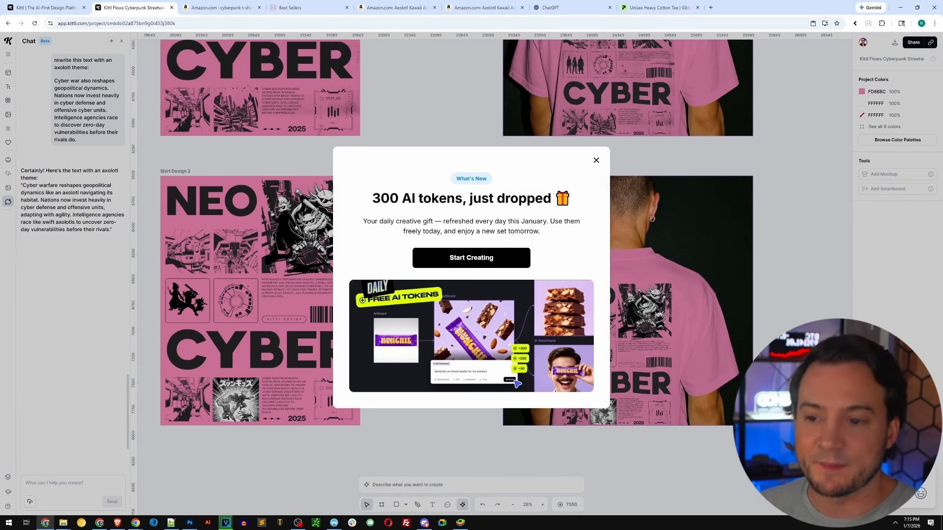
{"action": "left_click", "coordinate": [595, 161]}
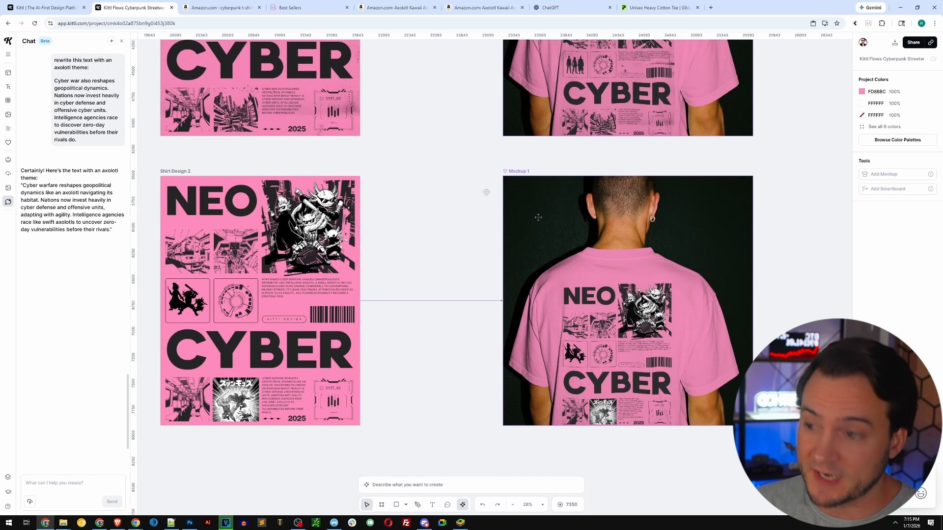
{"action": "left_click", "coordinate": [122, 41]}
{"action": "left_click_drag", "start_coordinate": [779, 316], "coordinate": [792, 311]}
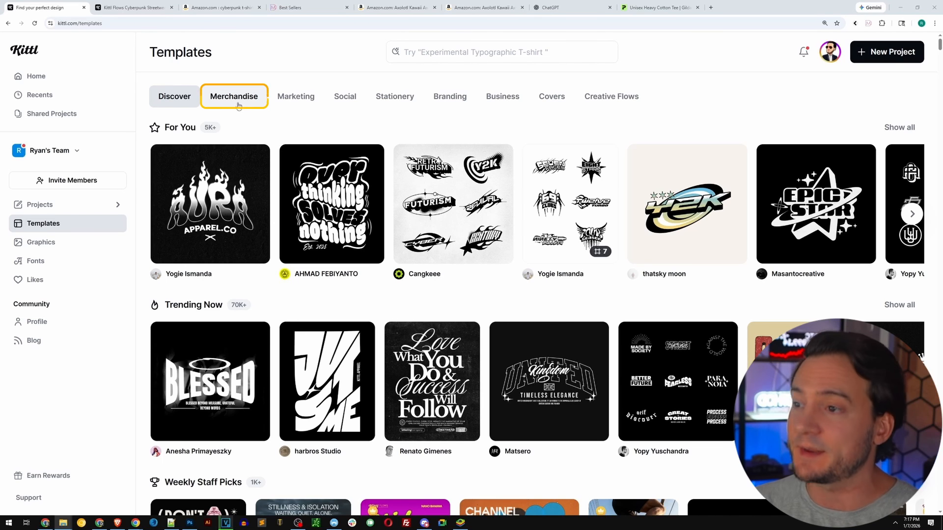
Step: Filter the template library to T-Shirts within the Merchandise category and browse the available shirt designs
{"action": "left_click", "coordinate": [239, 103]}
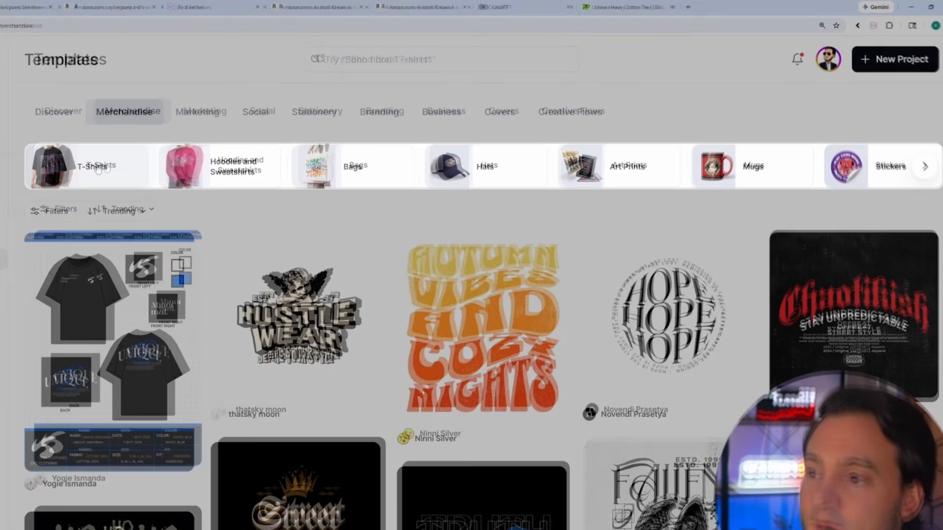
{"action": "left_click", "coordinate": [83, 172]}
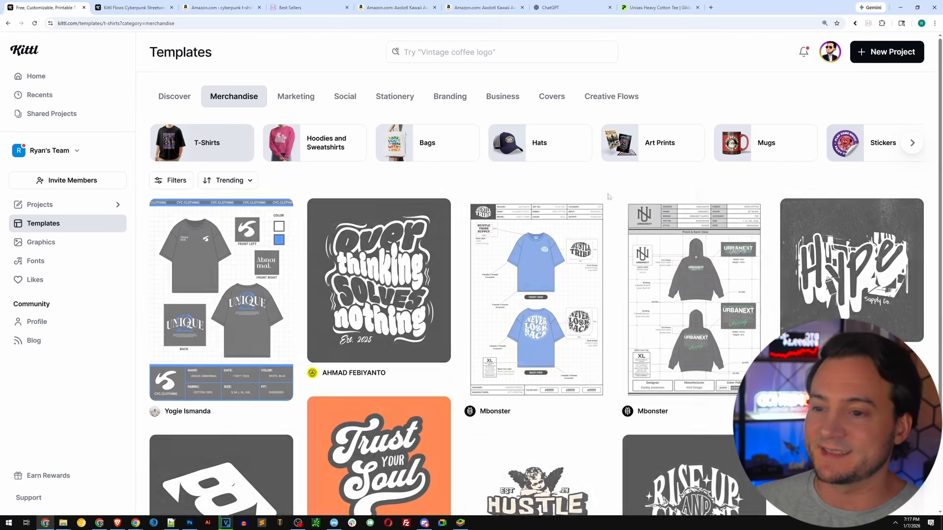
{"action": "scroll", "coordinate": [918, 135], "scroll_direction": "down", "scroll_amount": 3}
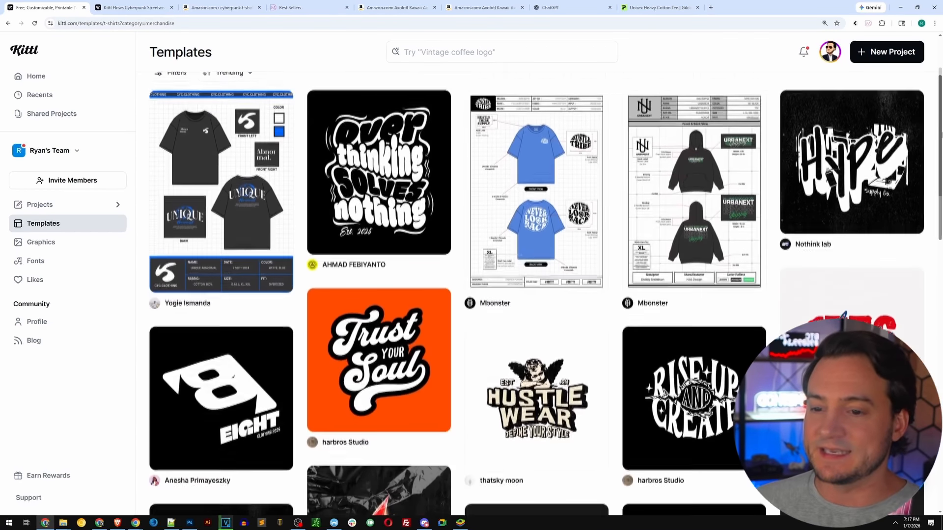
{"action": "scroll", "coordinate": [933, 207], "scroll_direction": "down", "scroll_amount": 4}
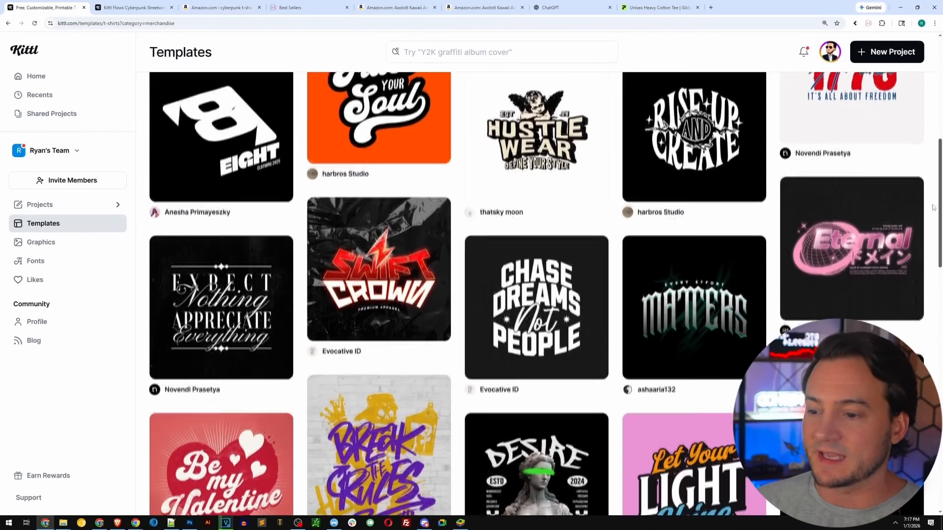
{"action": "left_click_drag", "start_coordinate": [933, 207], "coordinate": [926, 305]}
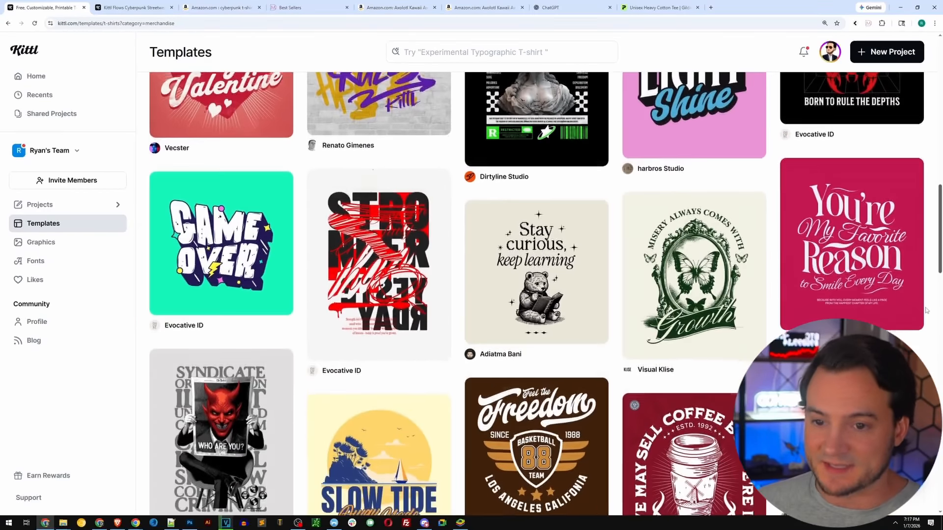
{"action": "scroll", "coordinate": [926, 310], "scroll_direction": "down", "scroll_amount": 2}
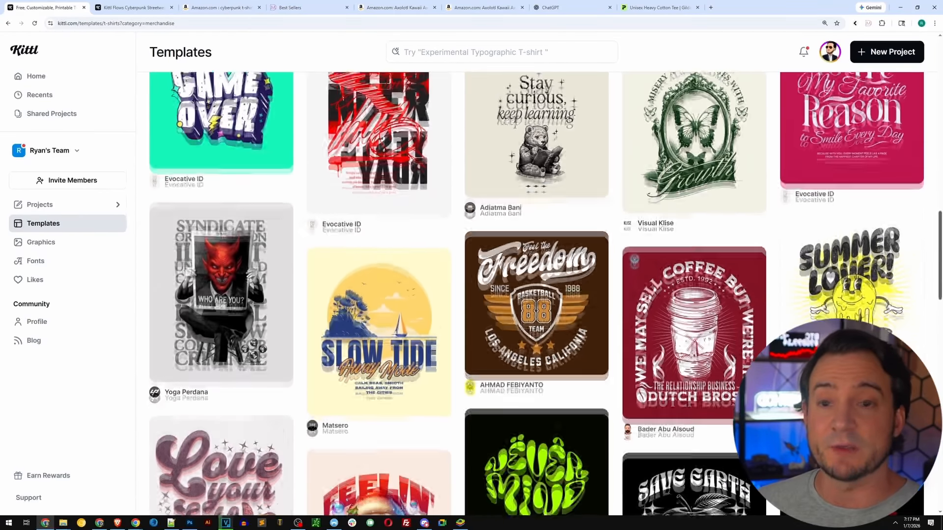
{"action": "scroll", "coordinate": [540, 295], "scroll_direction": "down", "scroll_amount": 3}
{"action": "scroll", "coordinate": [540, 295], "scroll_direction": "down", "scroll_amount": 1}
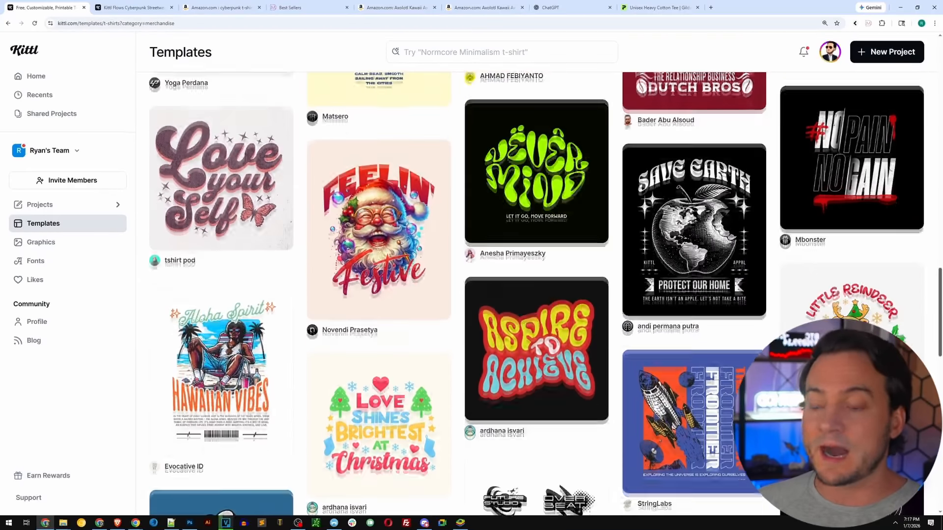